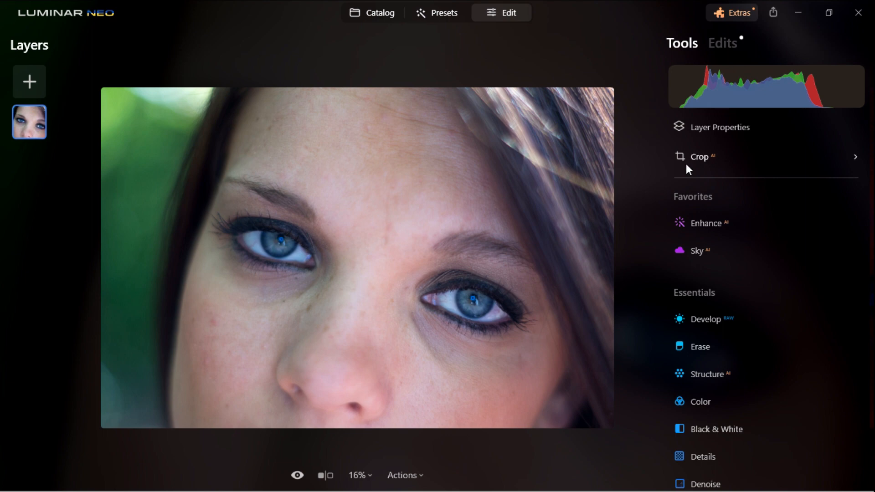
scroll(802, 246, down, 15)
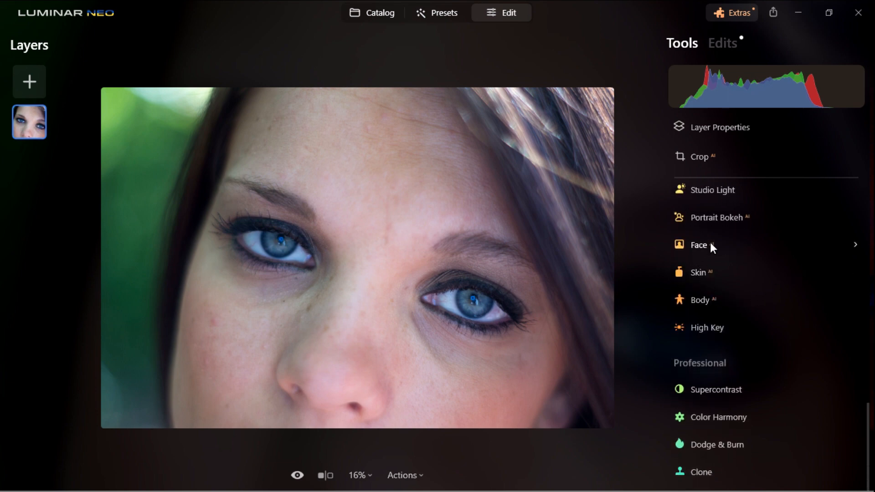
click(700, 249)
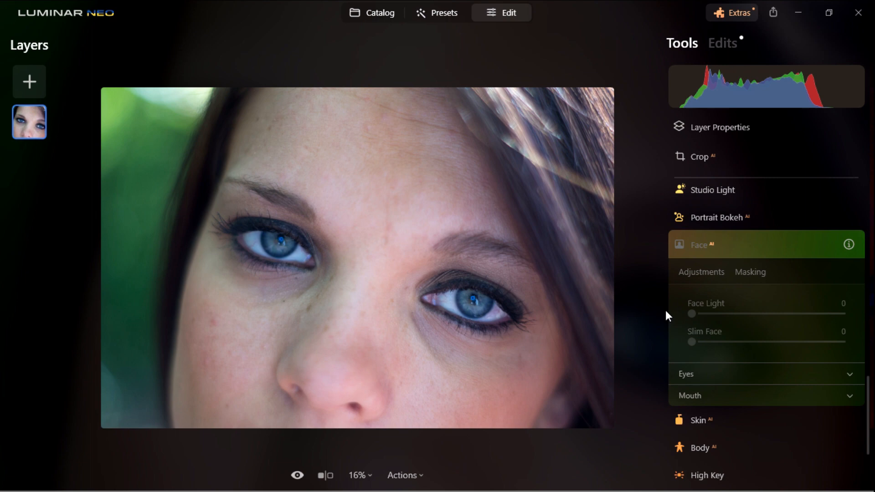
click(760, 245)
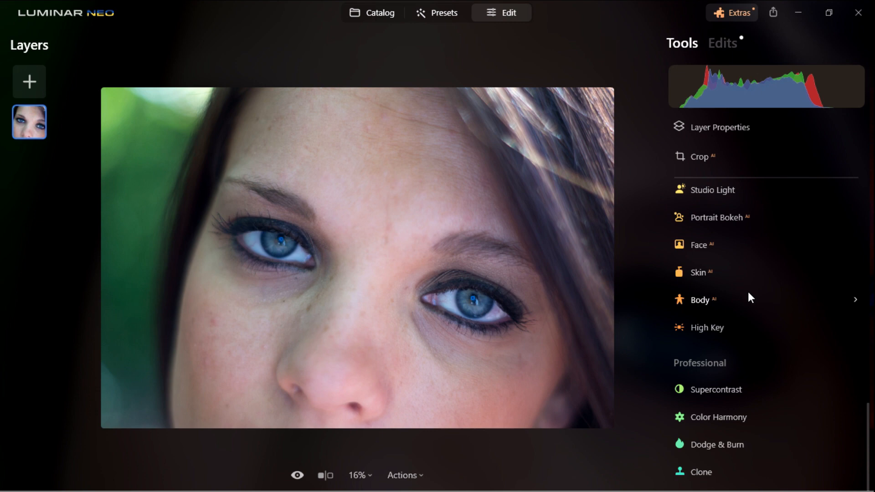
Open the Color tool and expand its HSL adjustments.
scroll(749, 299, up, 10)
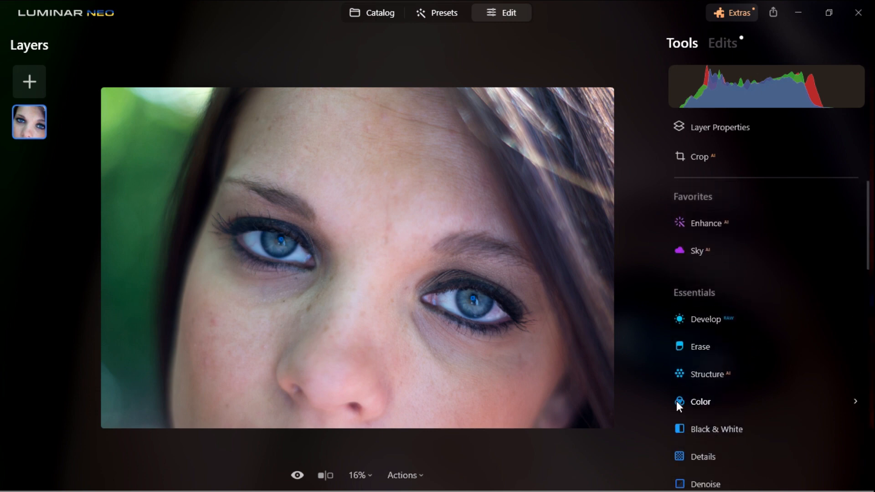
click(705, 401)
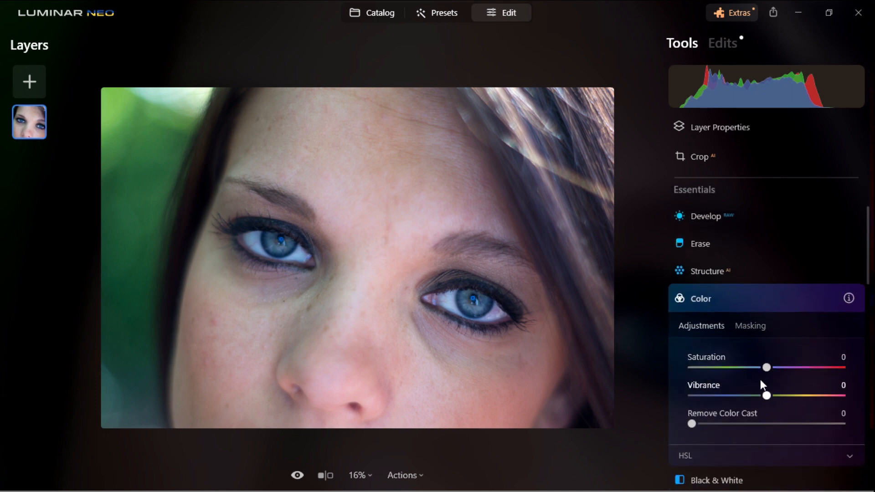
click(850, 454)
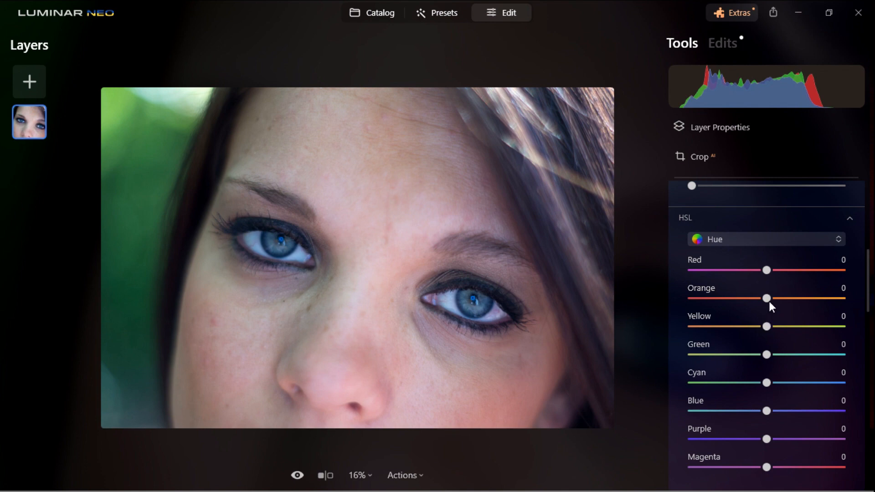
scroll(764, 292, up, 1)
scroll(761, 292, up, 3)
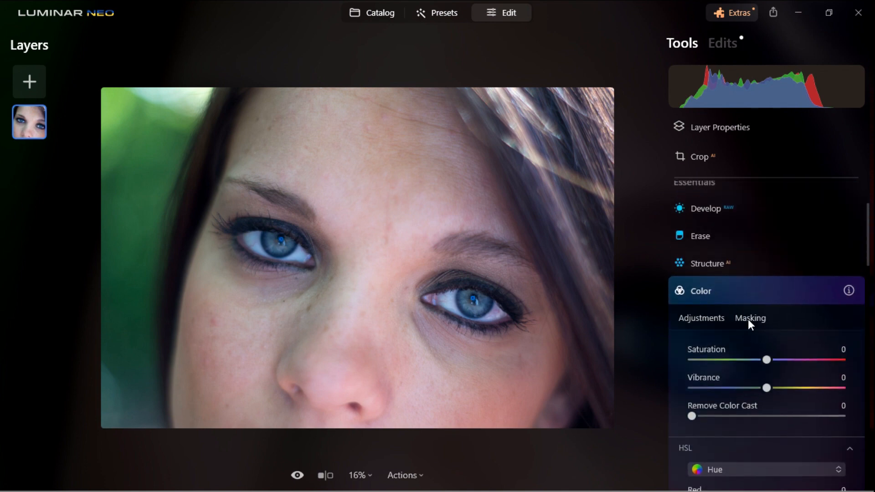
Choose the Brush for masking the Color adjustment and set the brush size to 39.
click(748, 320)
scroll(743, 316, down, 1)
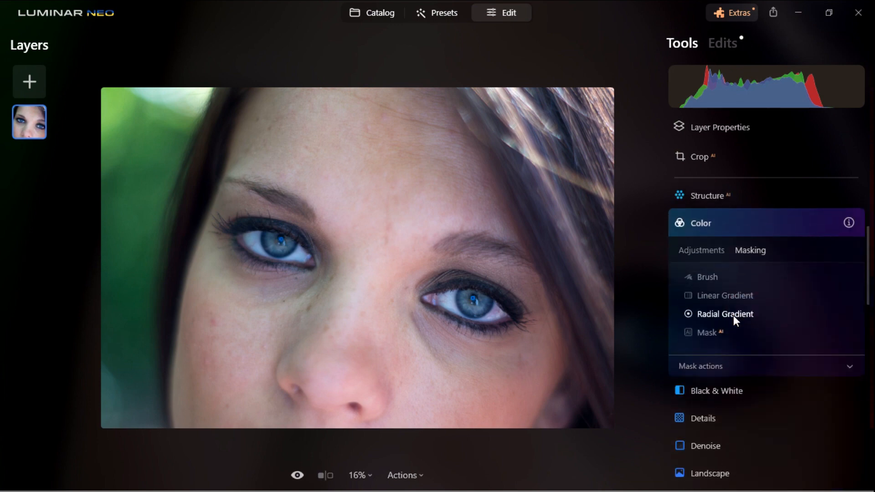
click(702, 275)
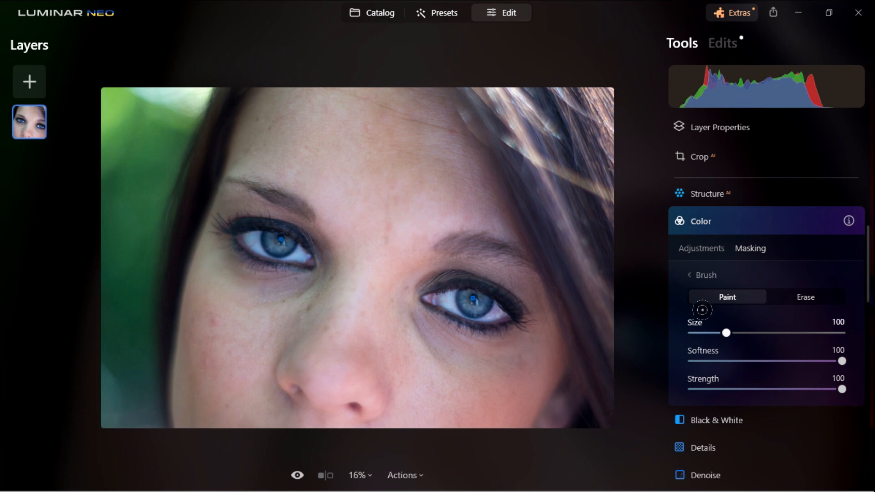
drag(727, 333, 705, 333)
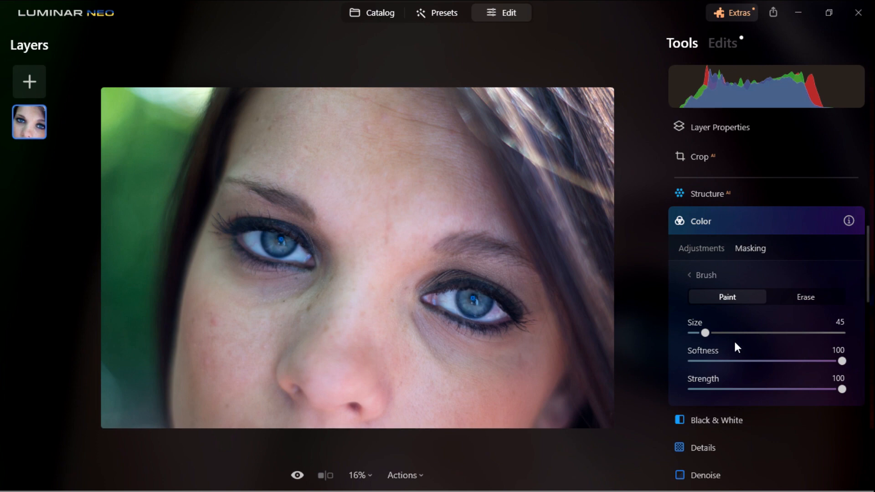
drag(705, 332, 703, 333)
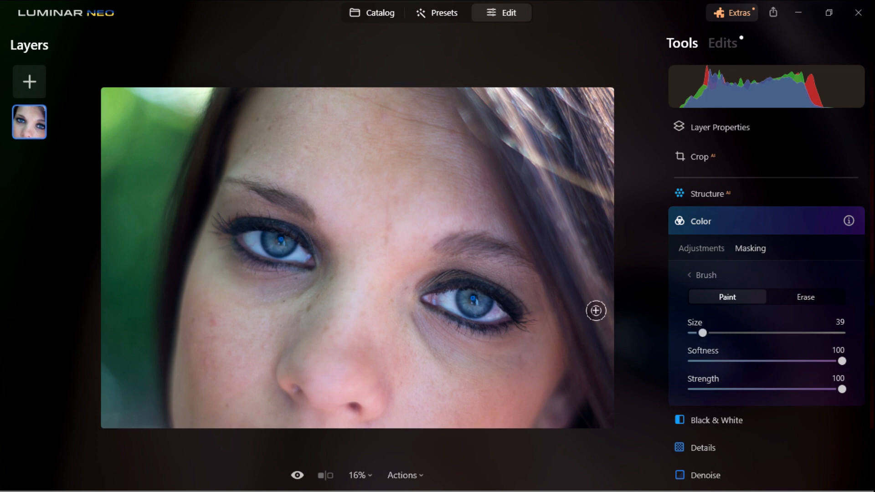
Paint the Color mask over the irises of both eyes in the portrait.
click(467, 299)
click(474, 303)
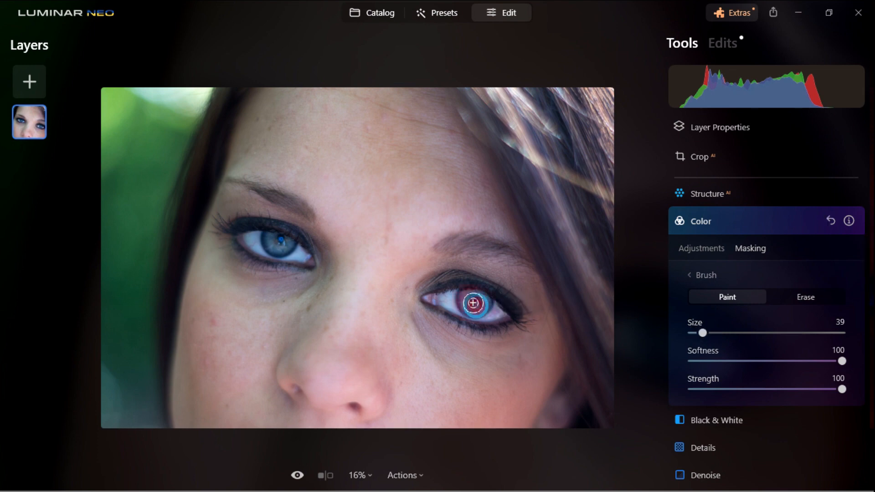
click(475, 302)
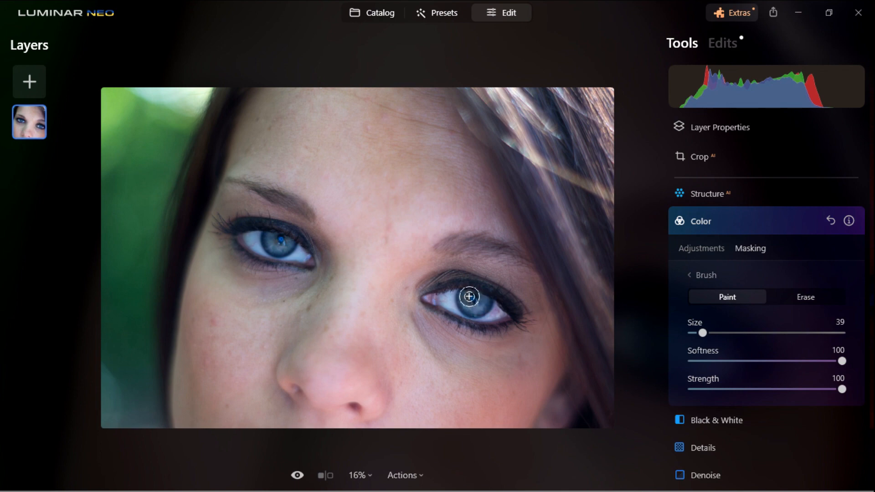
click(466, 297)
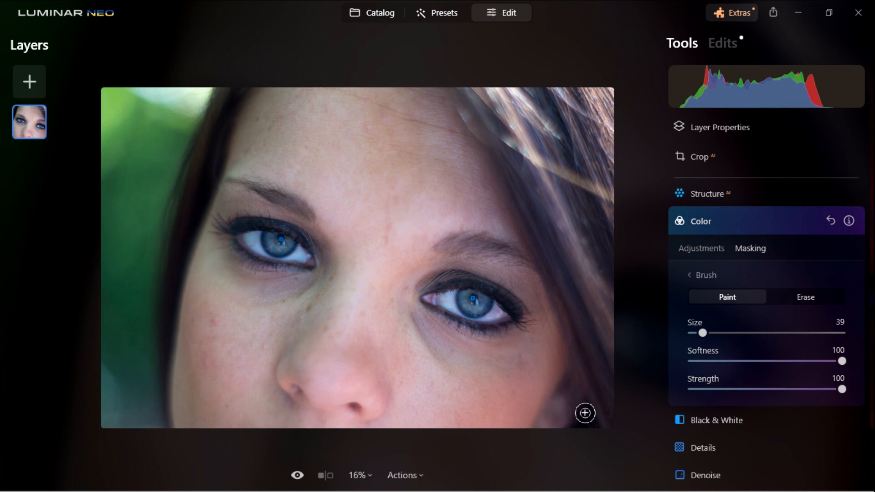
mouse_move(470, 302)
mouse_down()
mouse_move(465, 297)
mouse_move(473, 300)
mouse_up()
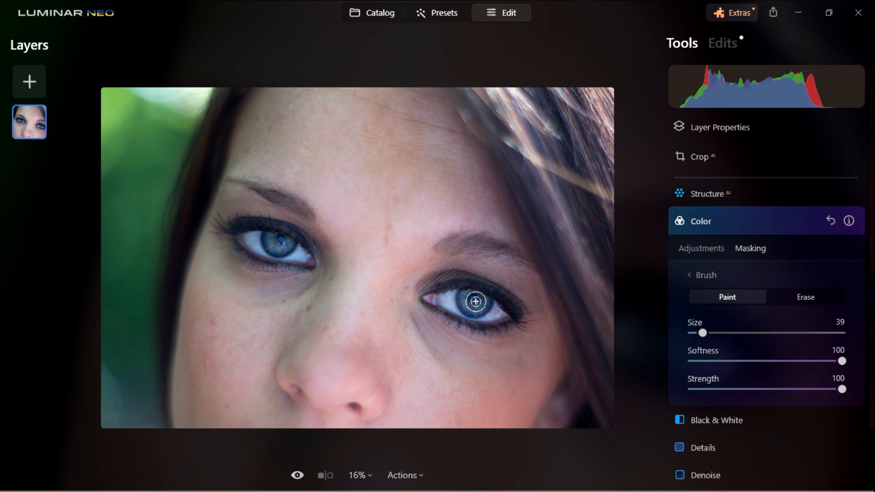
drag(477, 301, 475, 302)
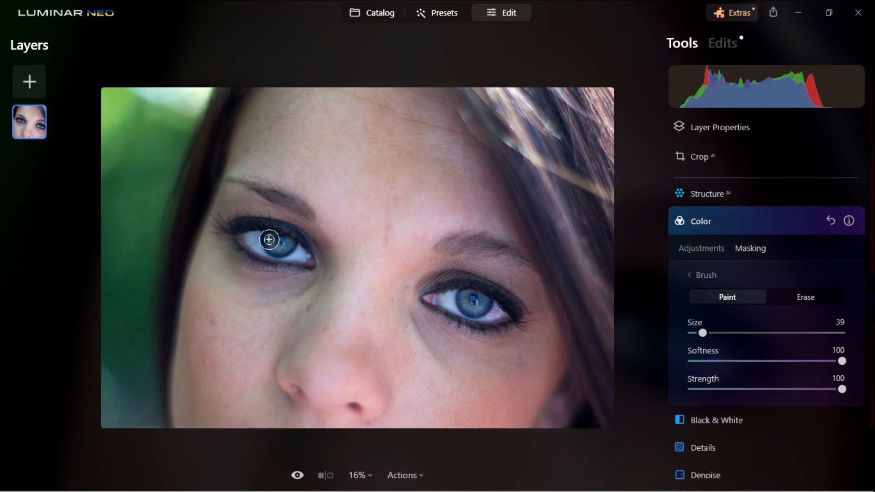
drag(269, 239, 279, 241)
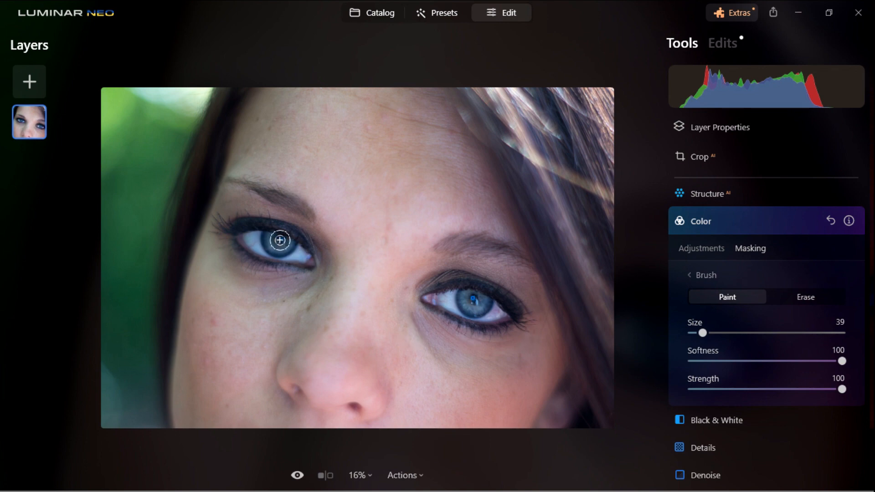
click(279, 240)
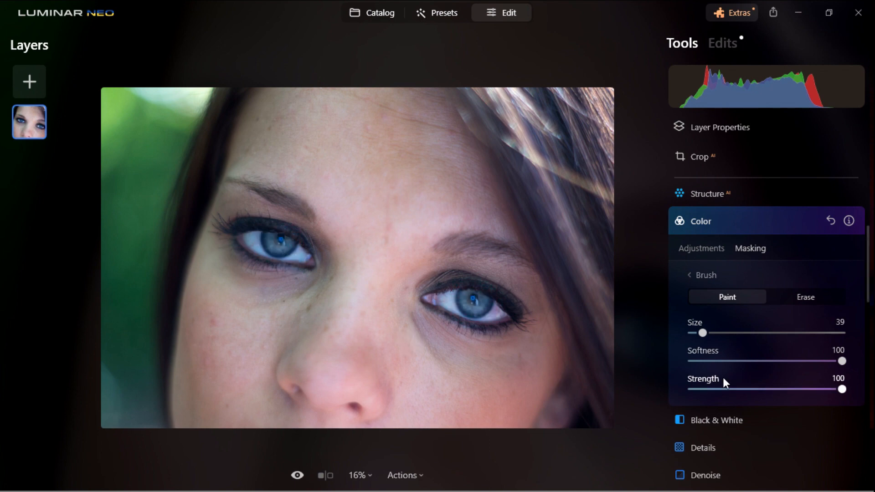
Erase the mask spill above and below the iris of the eye on the photo's right side.
click(798, 300)
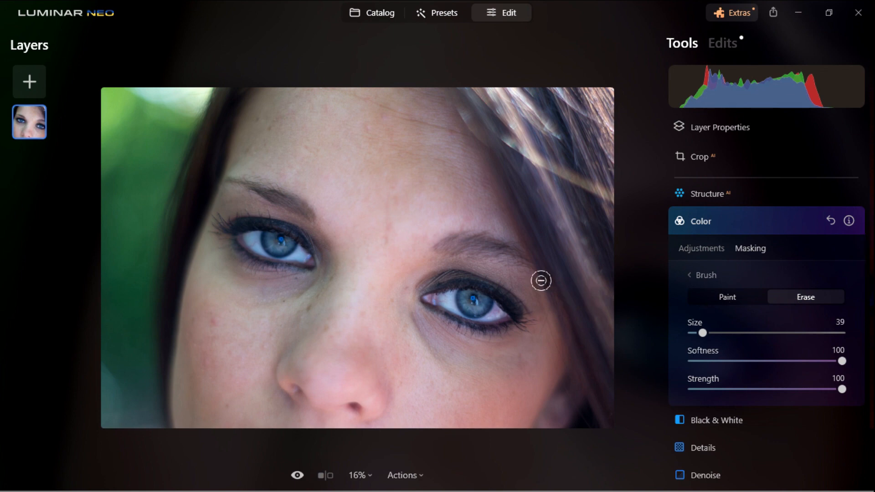
click(468, 272)
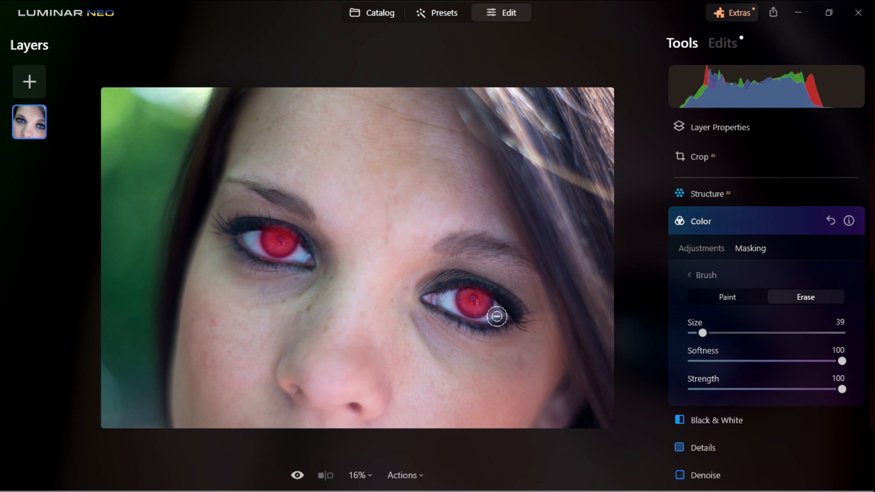
drag(485, 326, 485, 324)
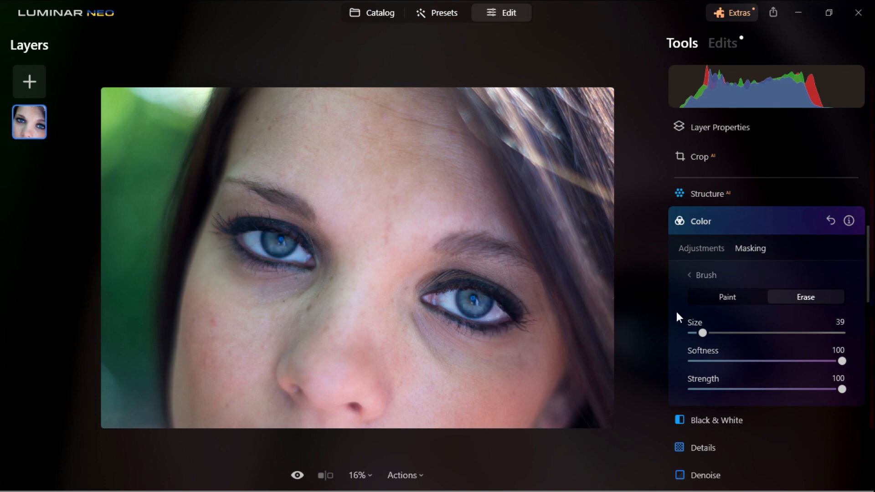
Reduce the painting brush size to 15 and touch up the mask along the right-hand iris's edge.
click(739, 295)
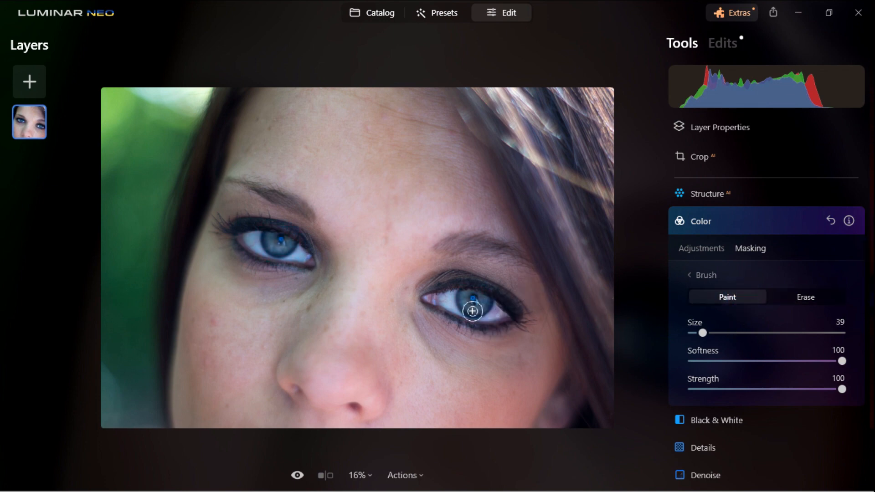
drag(702, 335, 694, 333)
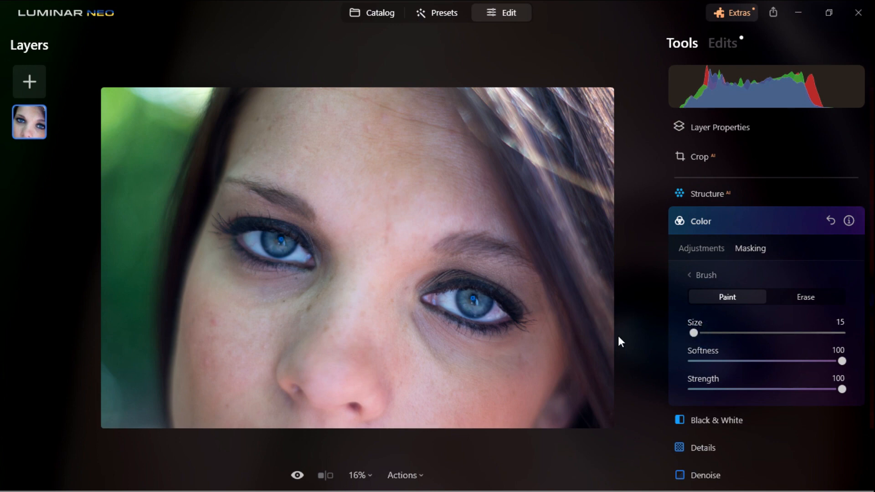
mouse_move(489, 311)
mouse_down()
mouse_move(476, 314)
mouse_move(493, 305)
mouse_move(466, 298)
mouse_move(510, 322)
mouse_move(491, 328)
mouse_move(501, 317)
mouse_move(496, 296)
mouse_move(457, 285)
mouse_up()
Refine the mask on the photo's left-hand eye, erasing spill around the iris and painting in missed areas.
click(820, 297)
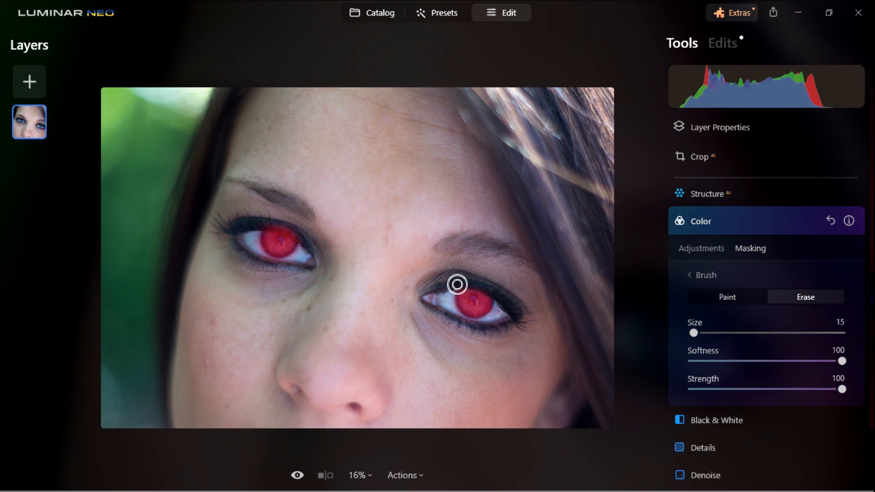
mouse_move(301, 259)
mouse_down()
mouse_move(285, 270)
mouse_move(261, 258)
mouse_up()
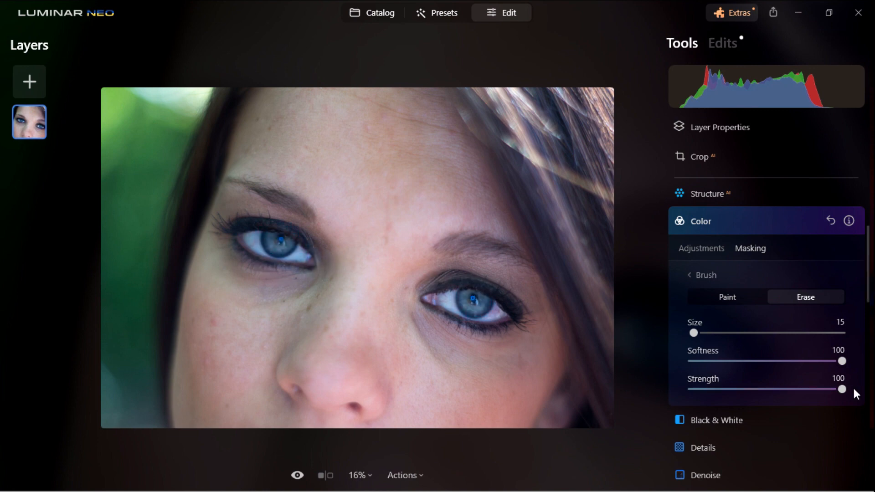
click(734, 301)
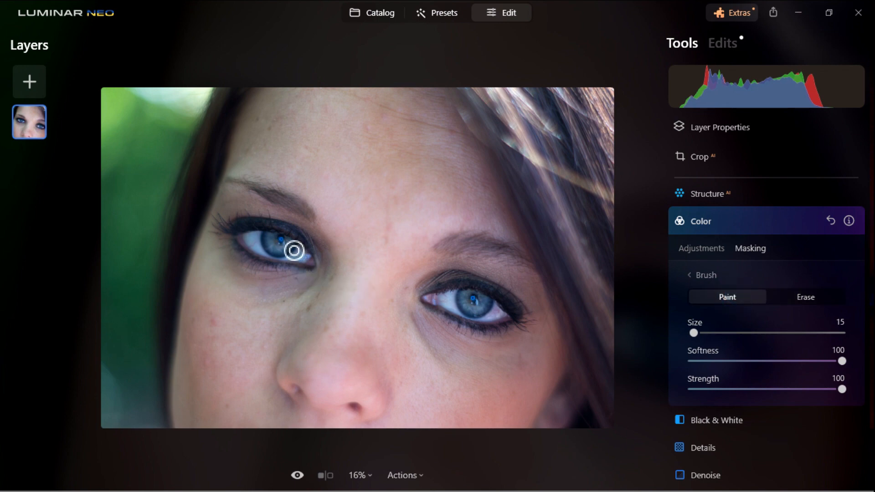
mouse_move(276, 250)
mouse_down()
mouse_move(279, 257)
mouse_move(296, 248)
mouse_move(278, 248)
mouse_up()
click(816, 297)
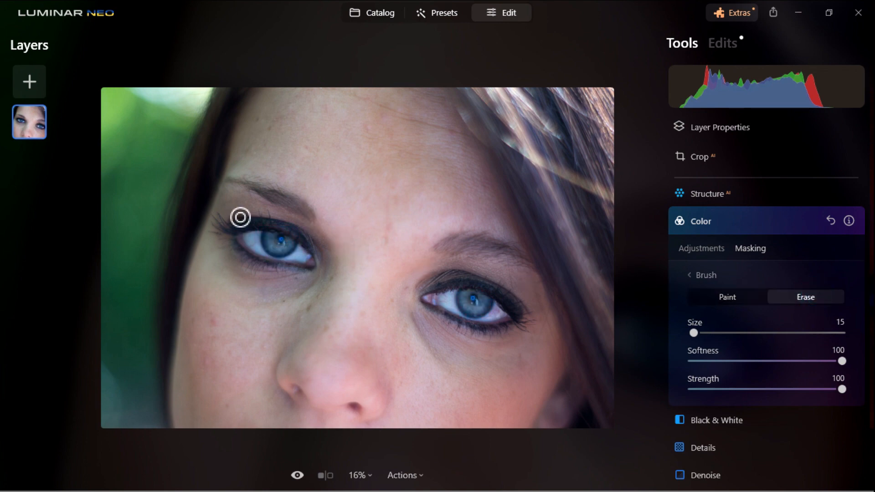
mouse_move(267, 228)
mouse_down()
mouse_move(304, 243)
mouse_move(301, 263)
mouse_move(305, 229)
mouse_move(270, 214)
mouse_move(256, 233)
mouse_move(283, 270)
mouse_up()
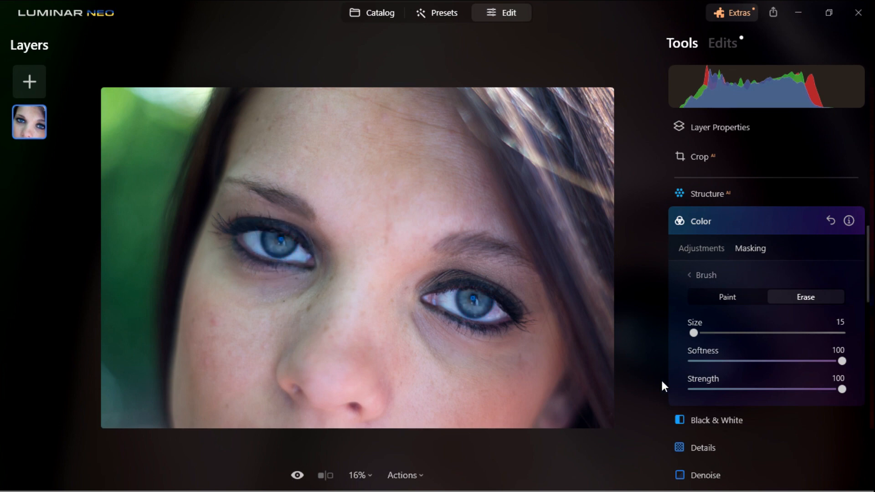
Return to the Color adjustments, try a Saturation of -60 on the masked irises, and reset it.
click(702, 249)
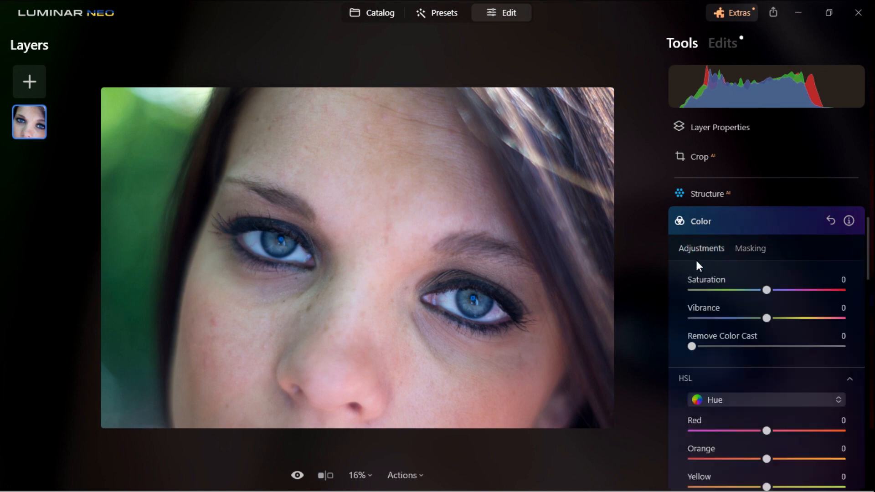
mouse_move(765, 290)
mouse_down()
mouse_move(820, 291)
mouse_move(700, 291)
mouse_move(784, 288)
mouse_move(764, 287)
mouse_up()
double_click(763, 287)
drag(764, 288, 721, 289)
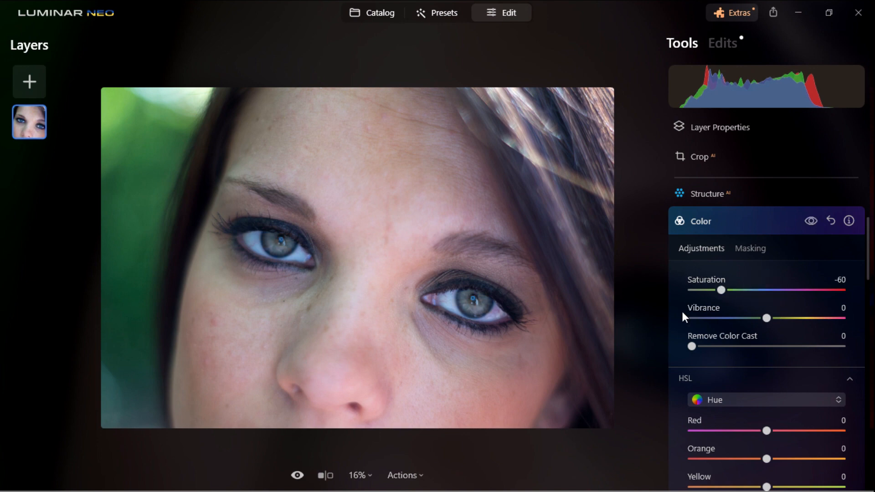
double_click(721, 289)
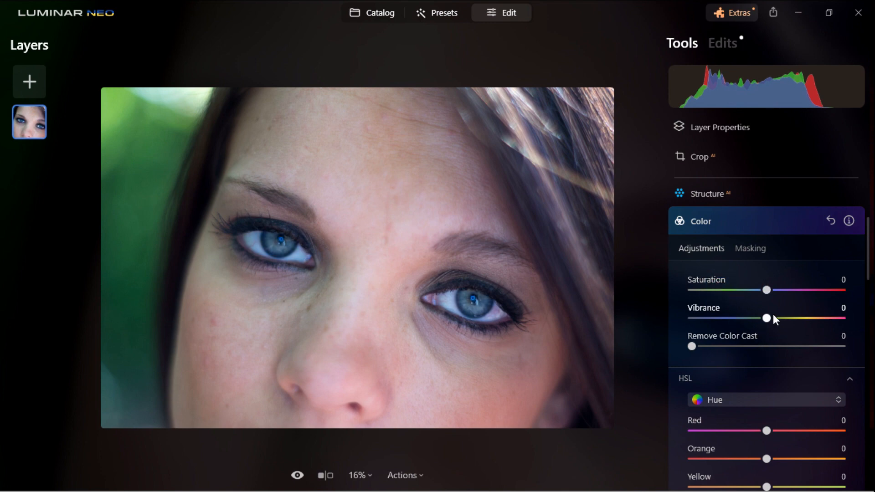
Set Vibrance to 63 and Saturation to -98 for the masked irises, and compare the result with the unadjusted photo.
drag(768, 316, 814, 320)
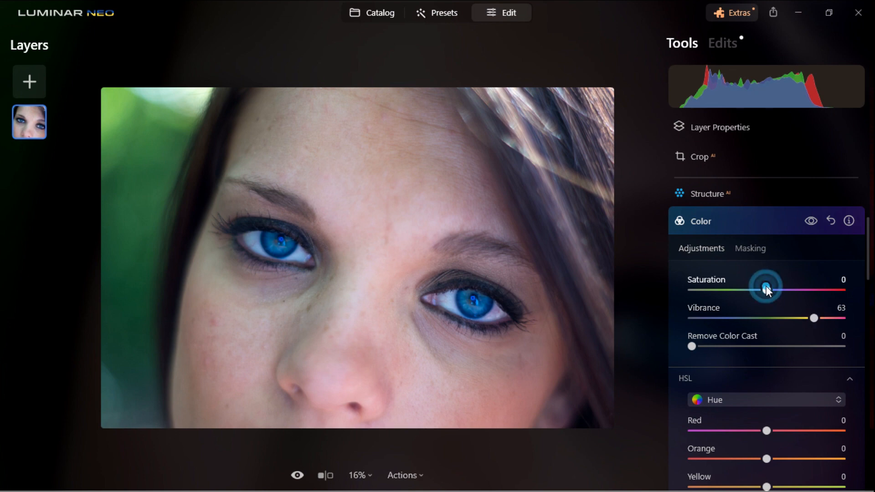
drag(767, 285, 693, 302)
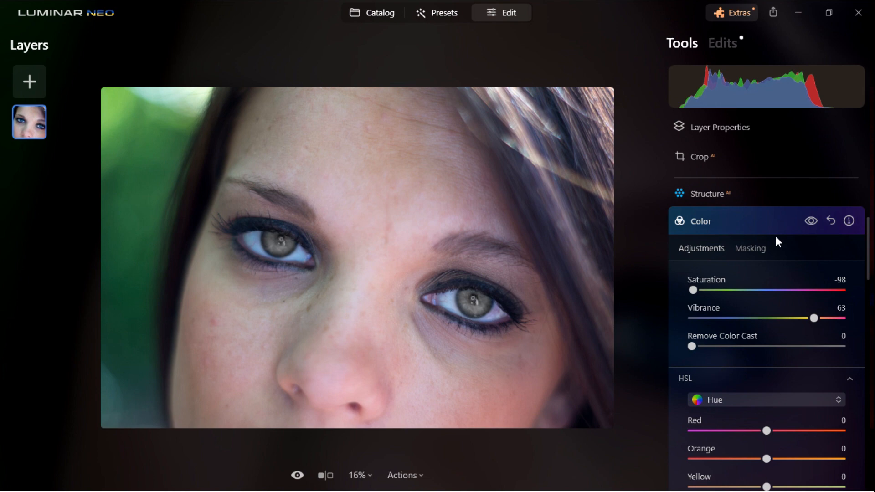
click(812, 219)
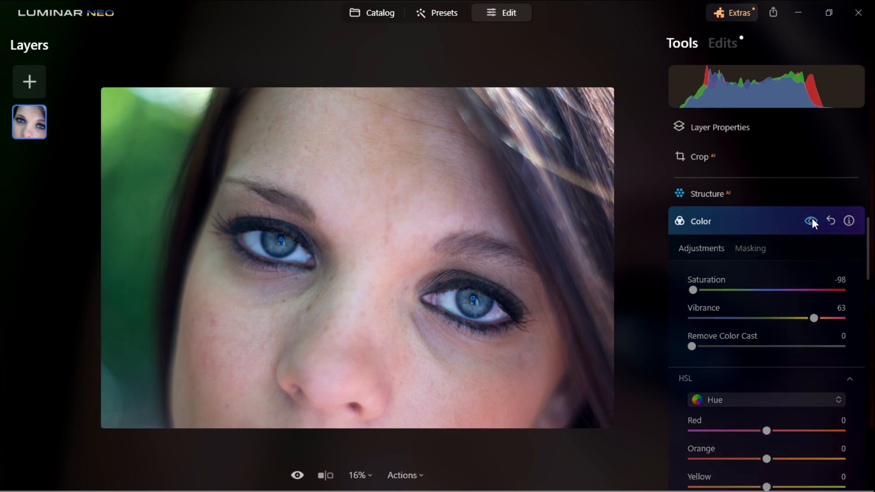
click(812, 220)
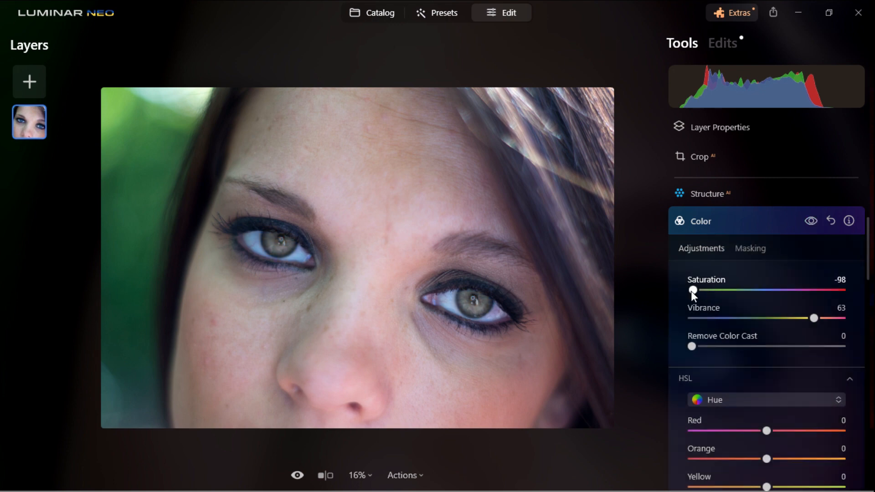
Try a Remove Color Cast of 79 on the masked irises and reset it to 0.
drag(691, 347, 811, 357)
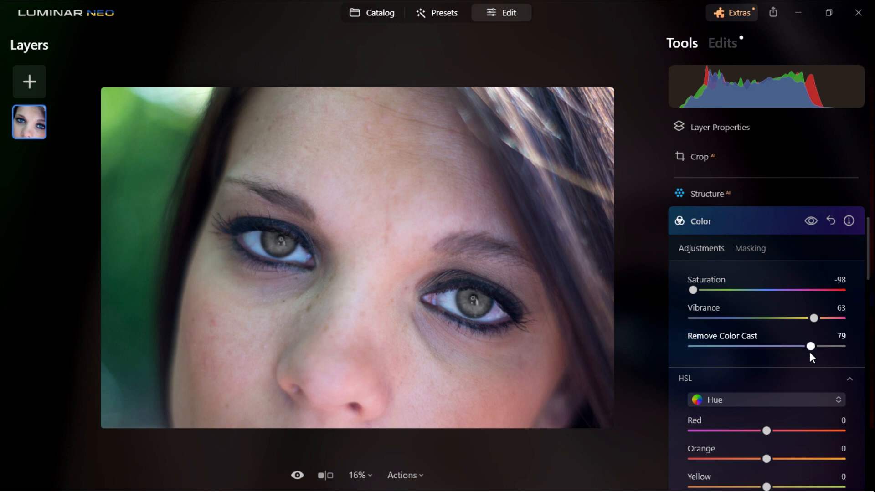
double_click(836, 355)
mouse_move(693, 347)
mouse_down()
mouse_move(867, 360)
mouse_move(686, 347)
mouse_up()
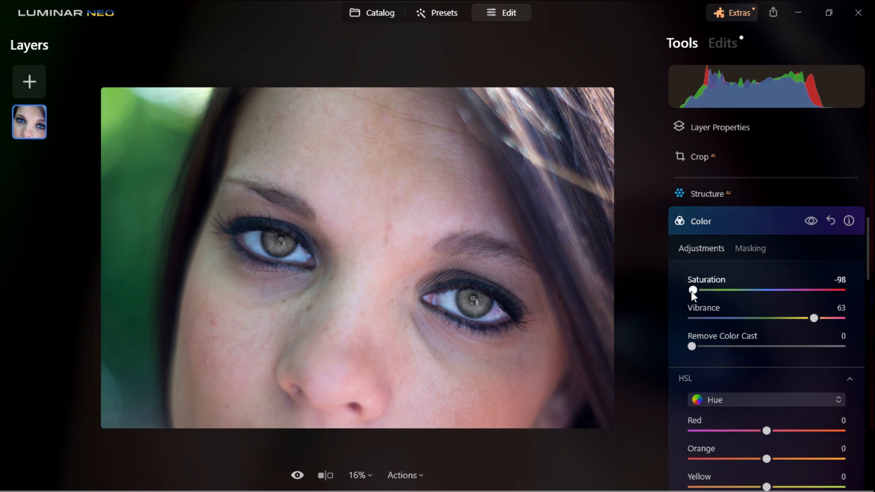
Reset the Saturation and Vibrance of the masked irises to 0.
drag(692, 291, 698, 296)
double_click(696, 291)
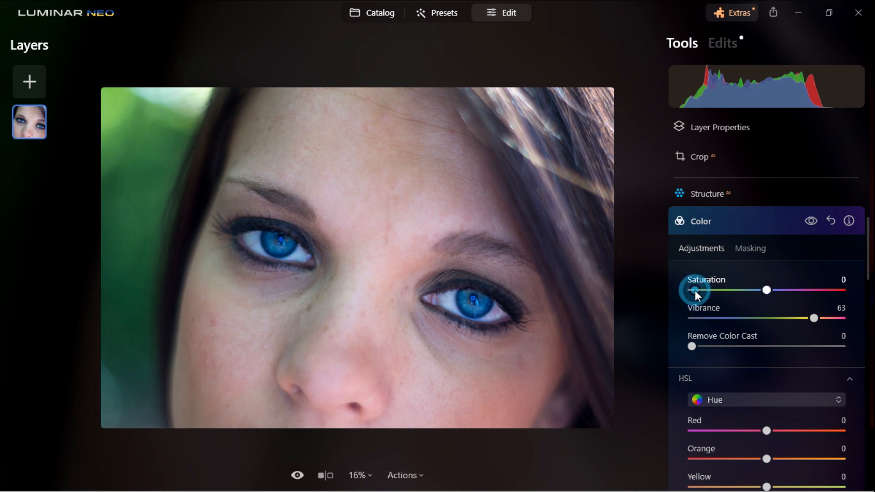
double_click(817, 317)
Review the HSL modes, keep Hue, and set the Green hue to 3 and the Cyan hue to 4.
scroll(763, 370, down, 2)
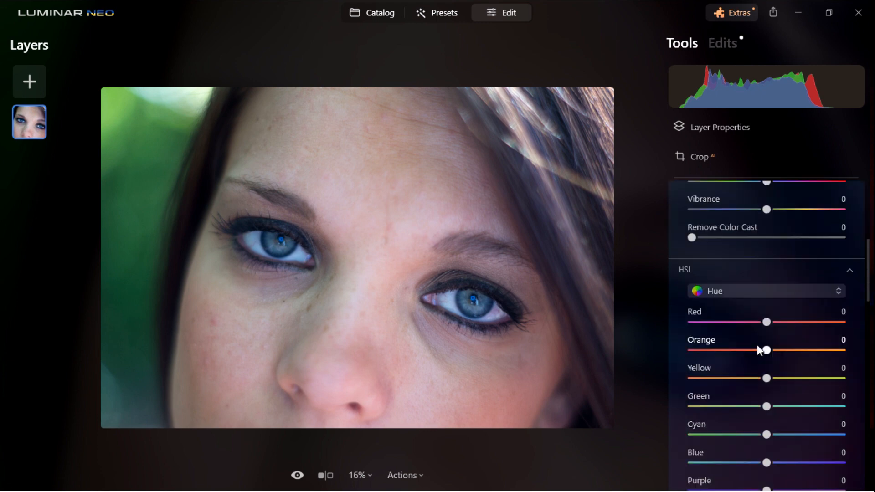
scroll(758, 345, down, 1)
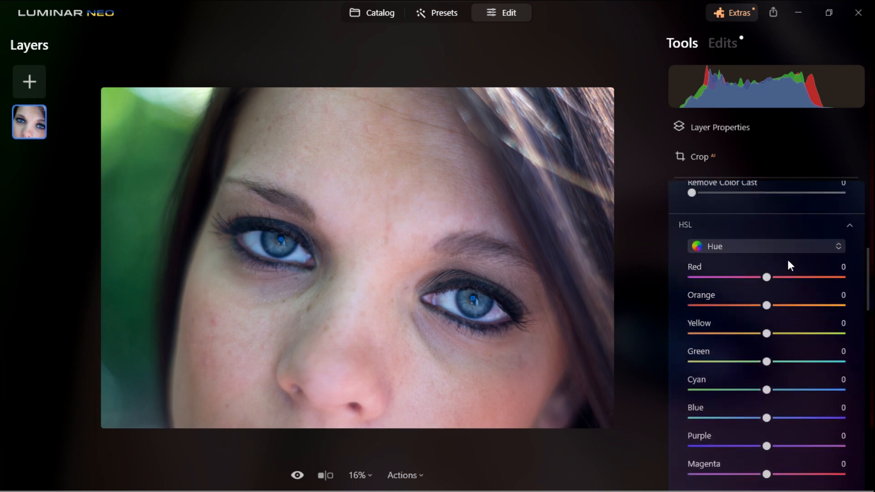
click(799, 249)
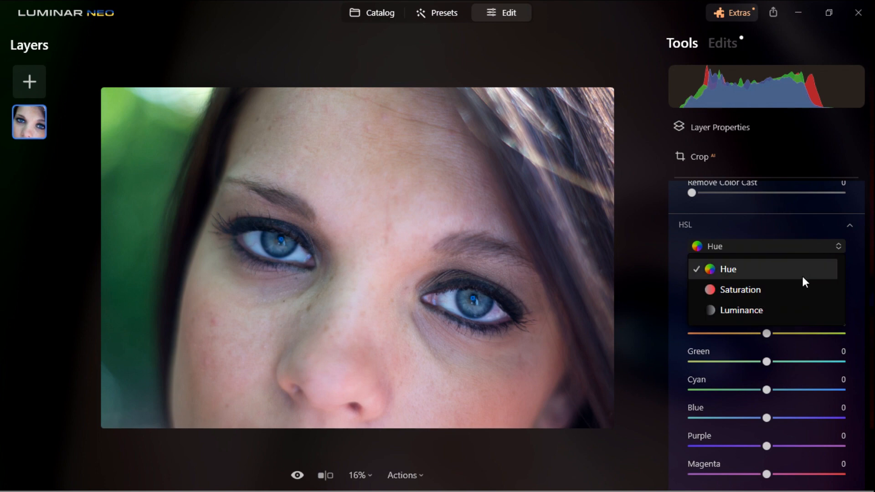
click(801, 244)
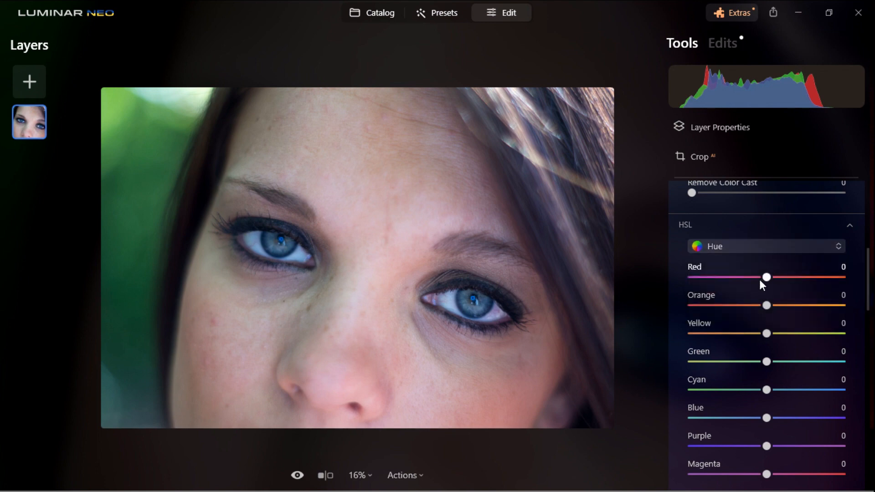
mouse_move(769, 279)
mouse_down()
mouse_move(691, 284)
mouse_move(844, 277)
mouse_move(756, 276)
mouse_move(787, 275)
mouse_move(768, 277)
mouse_up()
drag(766, 362, 769, 391)
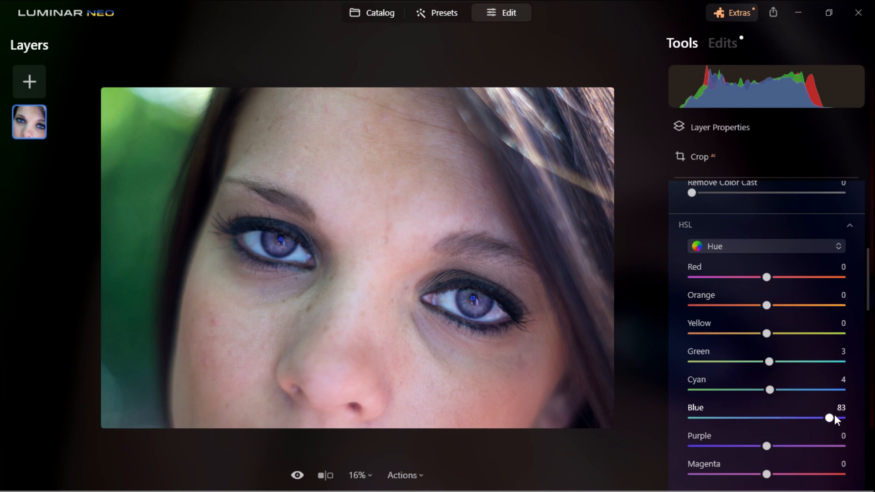
Try Blue hue values of 83, 10 and -11 with Purple at 100, and reset Blue to 0.
mouse_move(850, 414)
mouse_down()
mouse_move(672, 406)
mouse_move(840, 419)
mouse_move(728, 422)
mouse_move(688, 418)
mouse_move(836, 418)
mouse_up()
drag(767, 445, 871, 452)
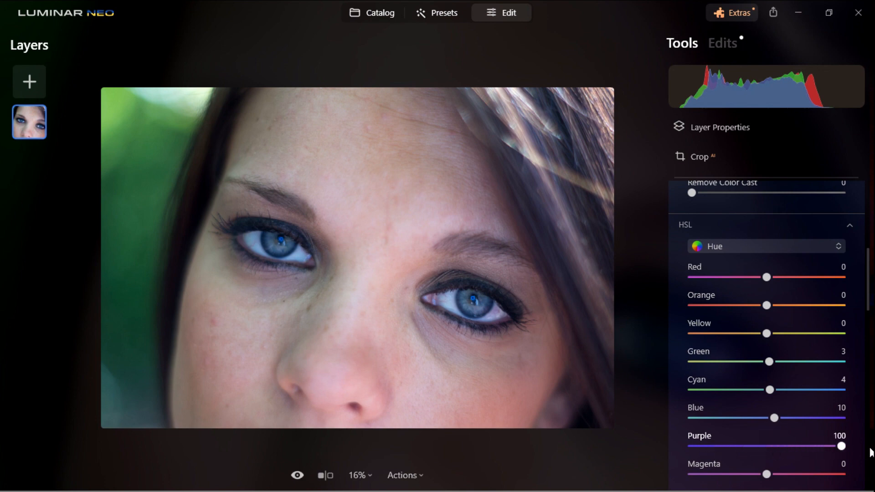
mouse_move(775, 416)
mouse_down()
mouse_move(697, 423)
mouse_move(822, 421)
mouse_move(759, 422)
mouse_up()
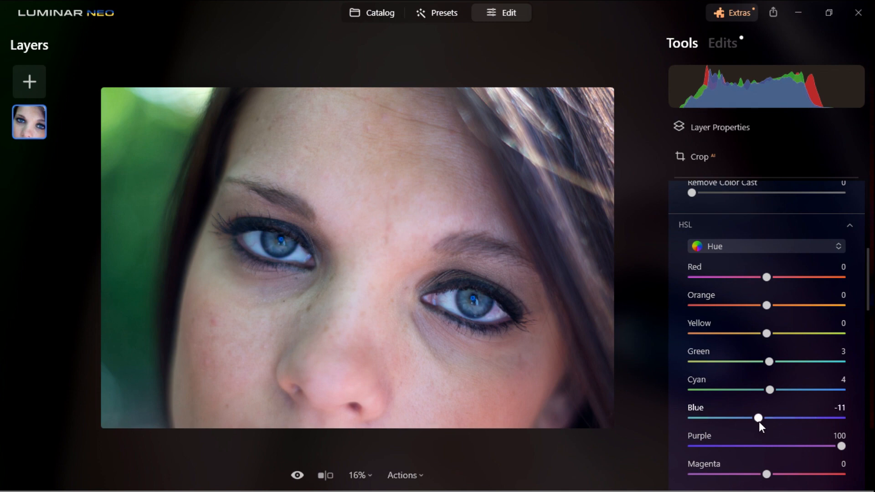
double_click(759, 419)
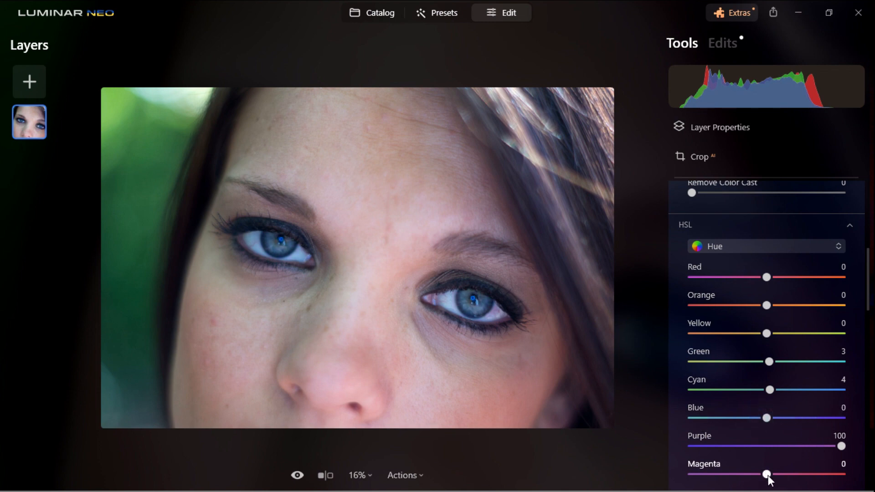
Try a Magenta hue of -7 and a Purple hue of 10, and reset both to 0.
mouse_move(767, 474)
mouse_down()
mouse_move(694, 475)
mouse_move(844, 475)
mouse_move(761, 470)
mouse_up()
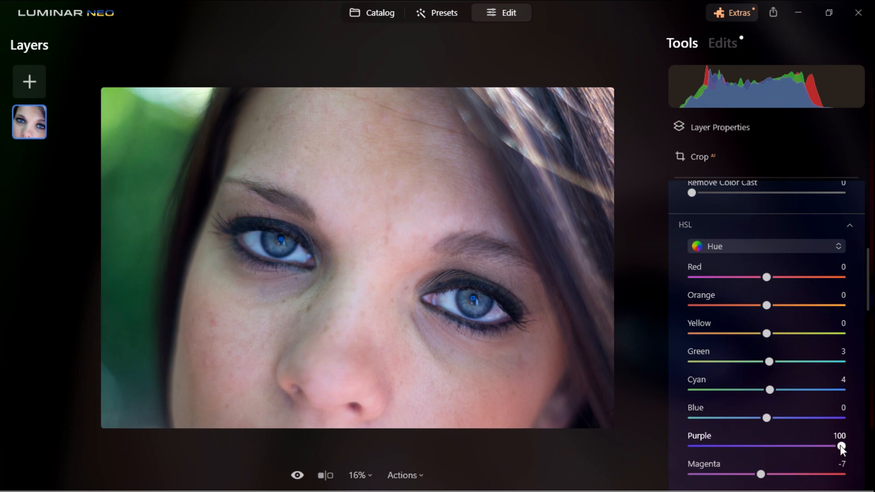
drag(841, 445, 774, 449)
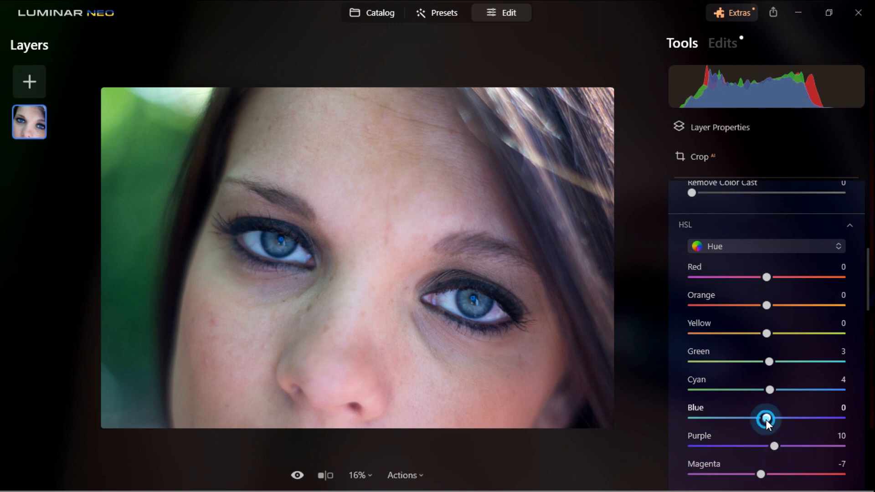
double_click(776, 445)
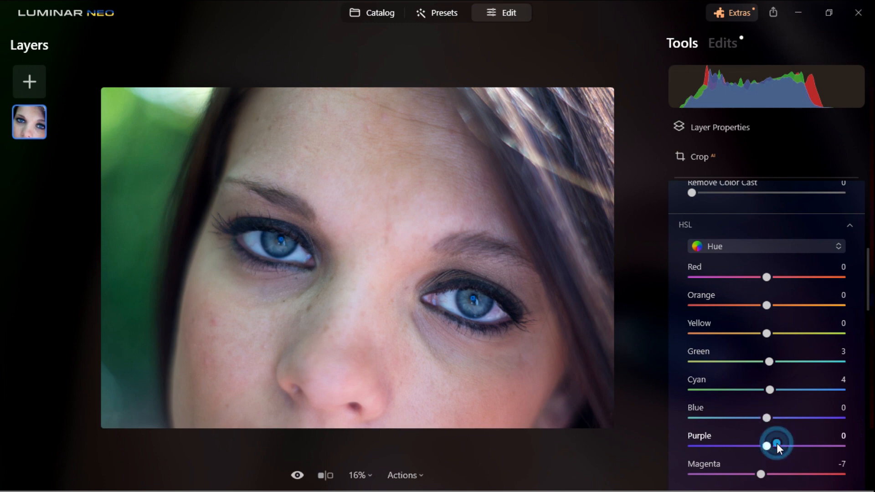
double_click(764, 474)
Try Saturation values of -84 and 48 and a Vibrance of -94 on the masked irises.
scroll(742, 218, up, 5)
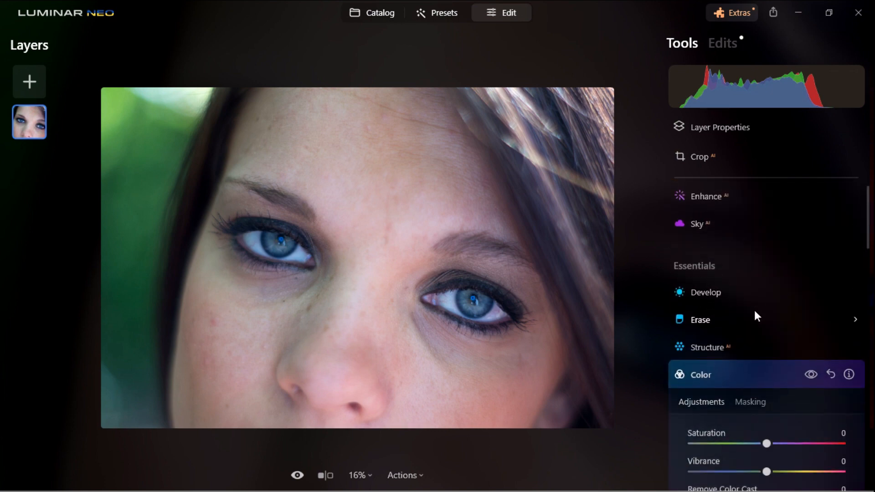
scroll(755, 315, down, 3)
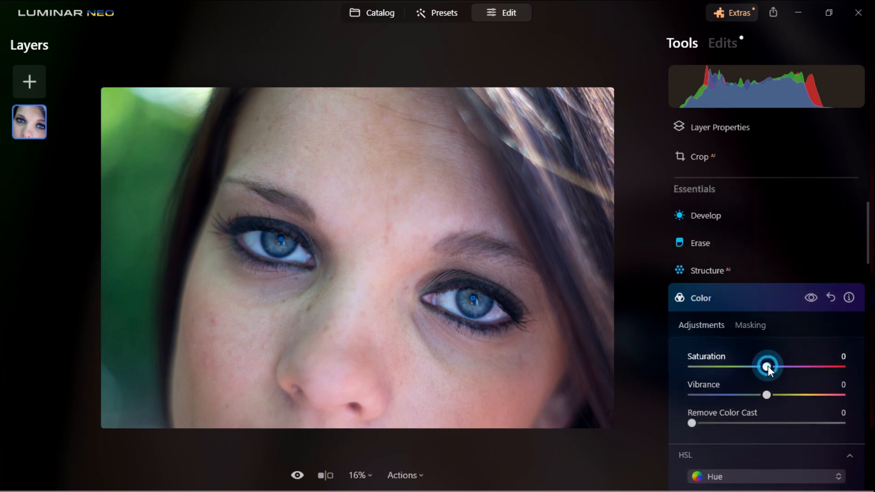
drag(768, 366, 705, 368)
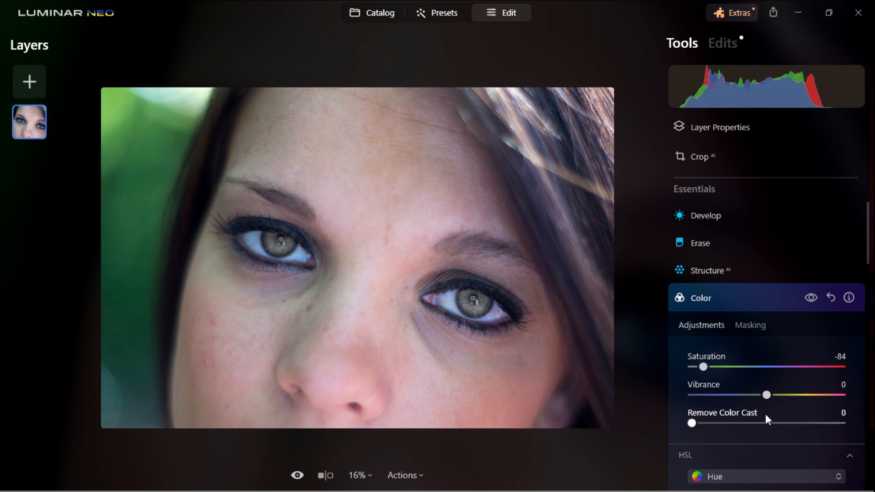
drag(766, 395, 733, 395)
drag(853, 395, 803, 367)
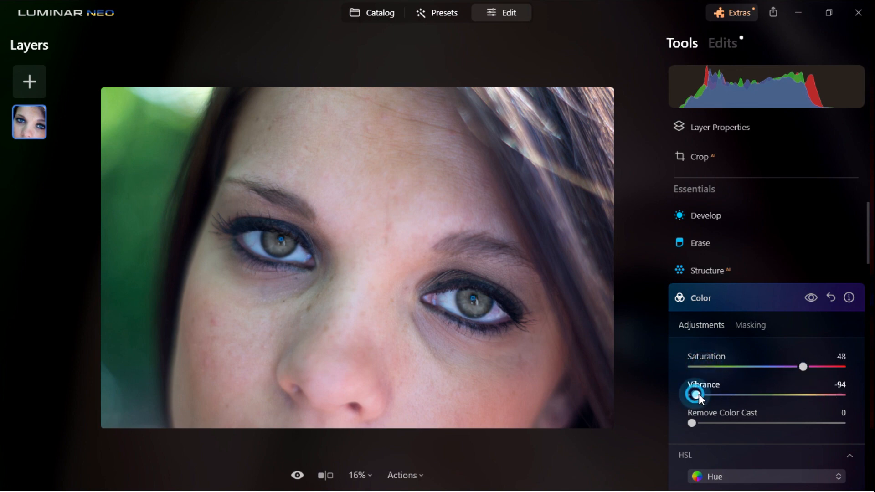
Set the masked irises' Saturation to 67 and Vibrance to -5.
drag(699, 395, 674, 400)
drag(803, 368, 810, 392)
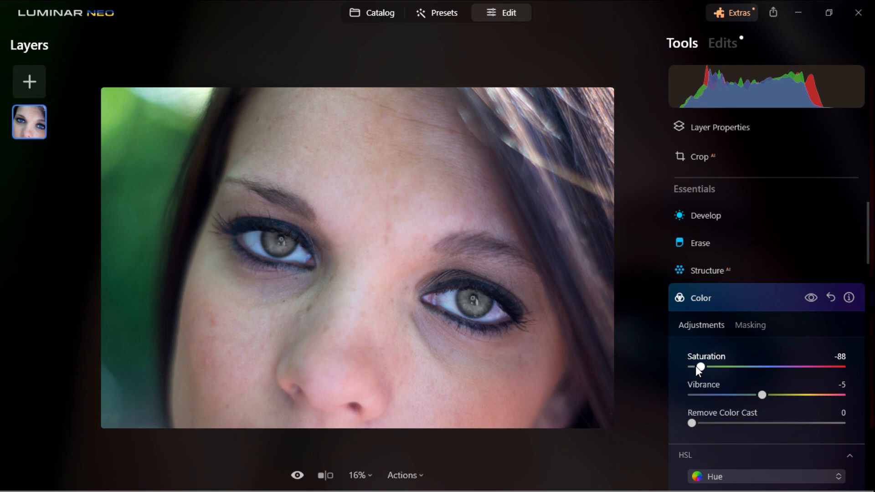
drag(701, 368, 817, 368)
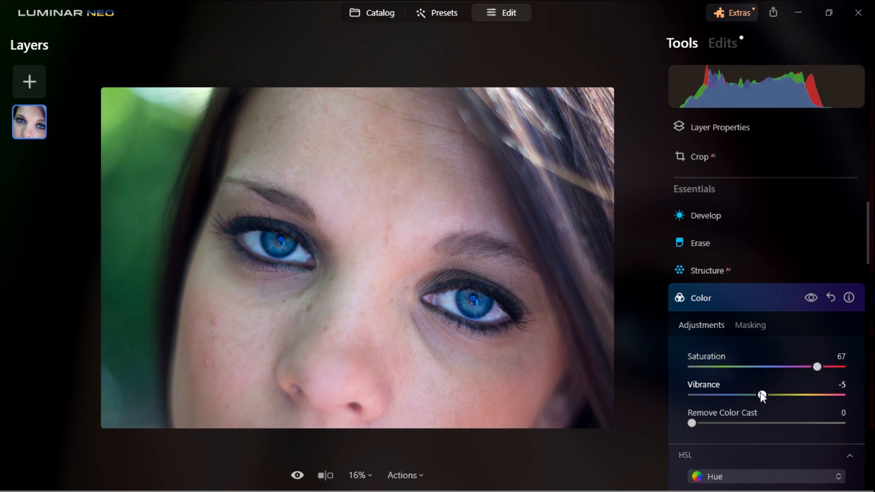
mouse_move(761, 395)
mouse_down()
mouse_move(815, 395)
mouse_move(769, 394)
mouse_up()
Shift the HSL Blue hue to -62 to turn the masked irises teal.
scroll(761, 373, down, 5)
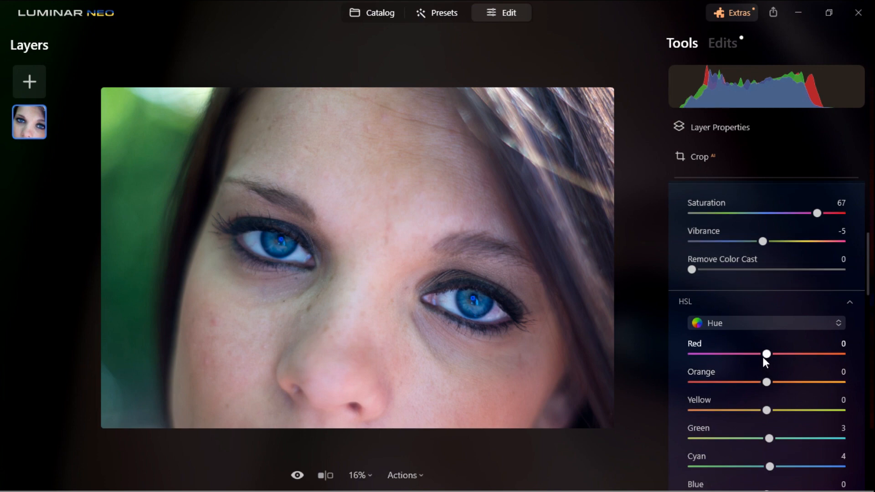
scroll(759, 396, down, 3)
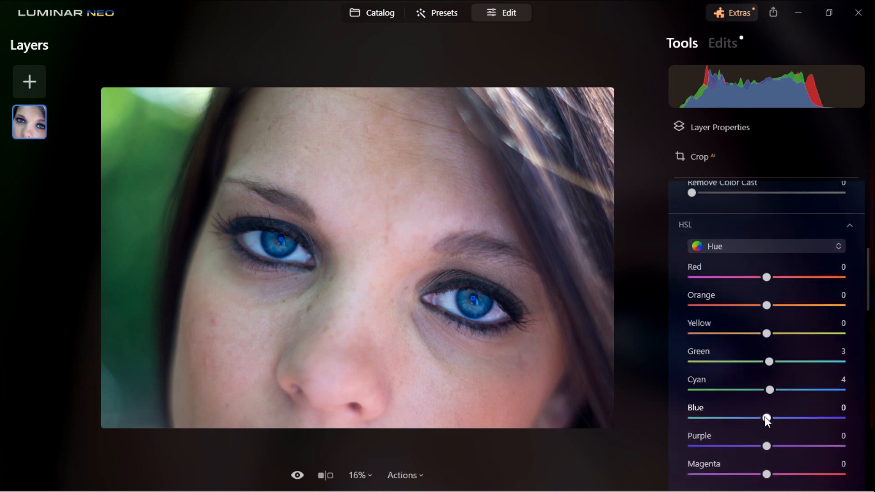
drag(766, 418, 718, 423)
Switch the HSL controls to Saturation and set Blue to -16.
click(795, 247)
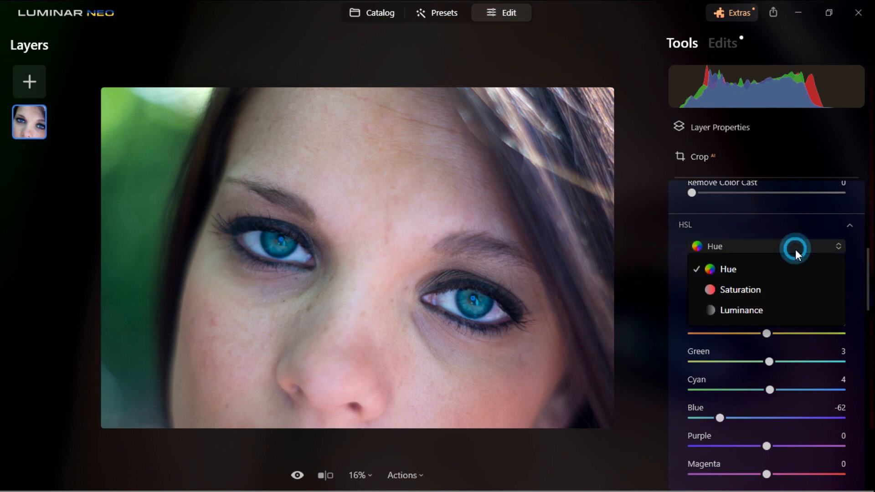
click(769, 287)
scroll(770, 288, down, 1)
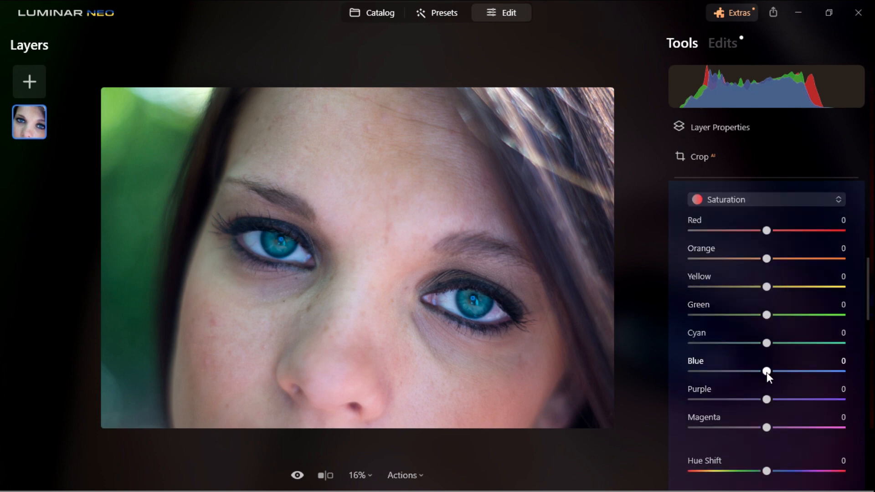
mouse_move(767, 373)
mouse_down()
mouse_move(703, 374)
mouse_move(828, 375)
mouse_move(709, 381)
mouse_move(754, 384)
mouse_up()
Switch the HSL controls to Luminance and set Blue to 61 to brighten the irises.
click(777, 198)
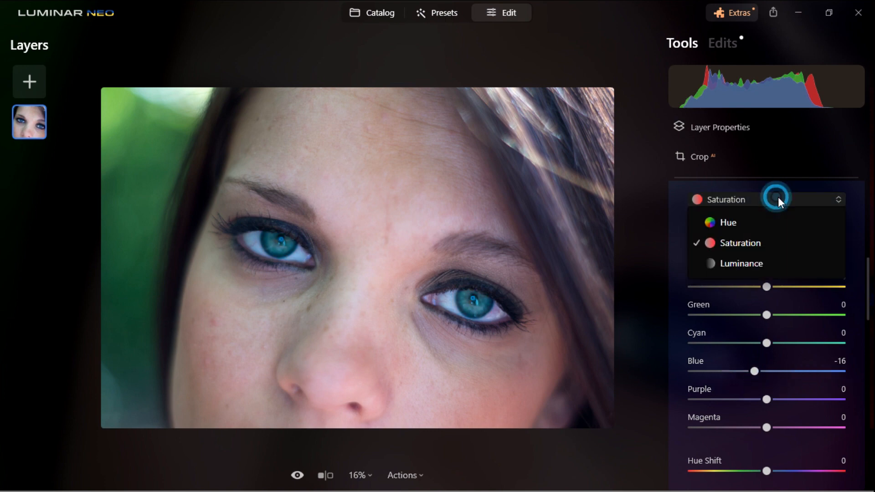
click(772, 265)
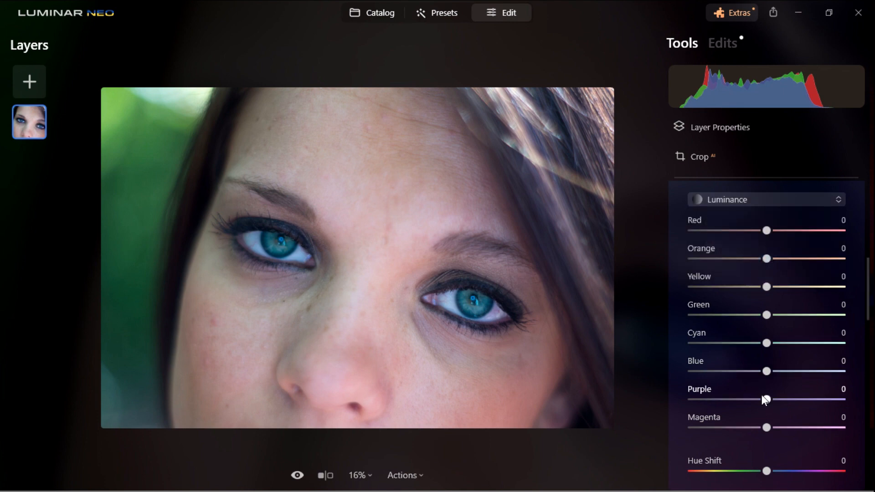
drag(767, 371, 814, 365)
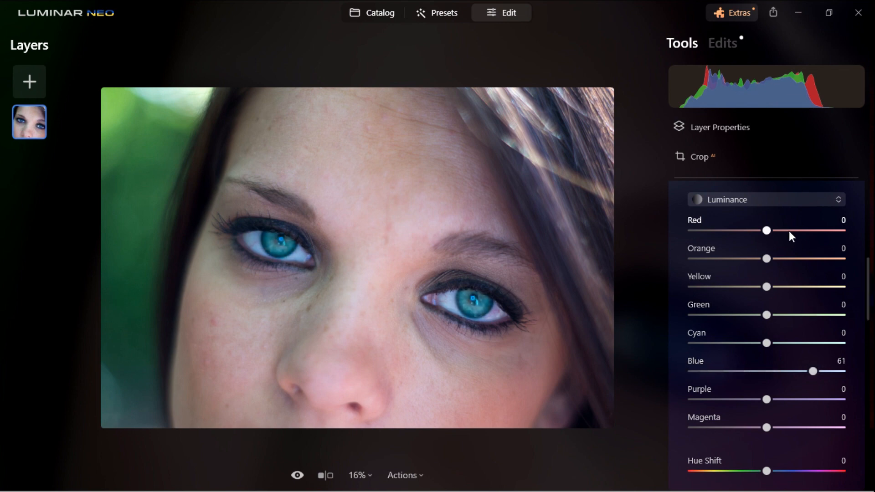
Compare the photo with and without the Color adjustments, and reset and collapse the Color tool.
scroll(789, 231, up, 5)
scroll(745, 410, down, 3)
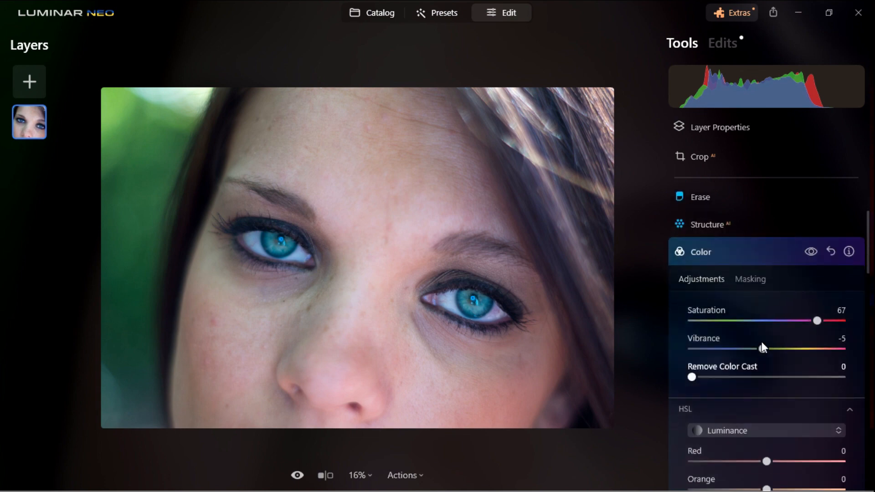
click(813, 244)
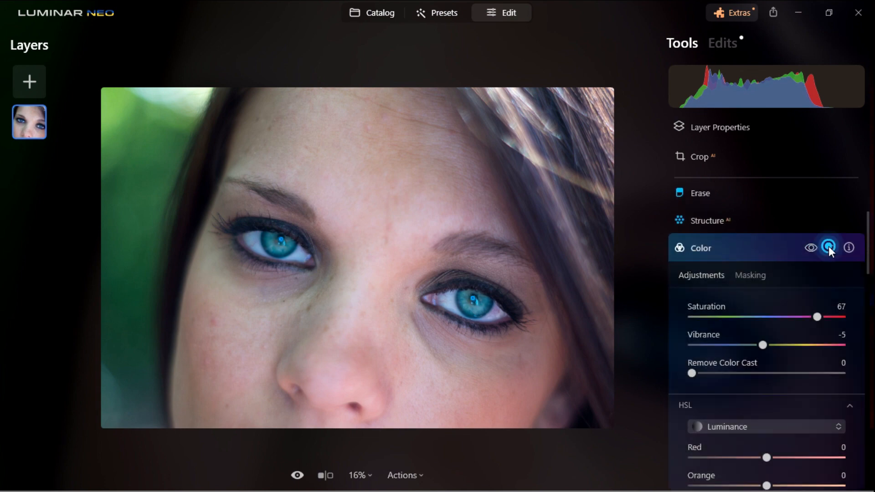
click(828, 248)
click(806, 249)
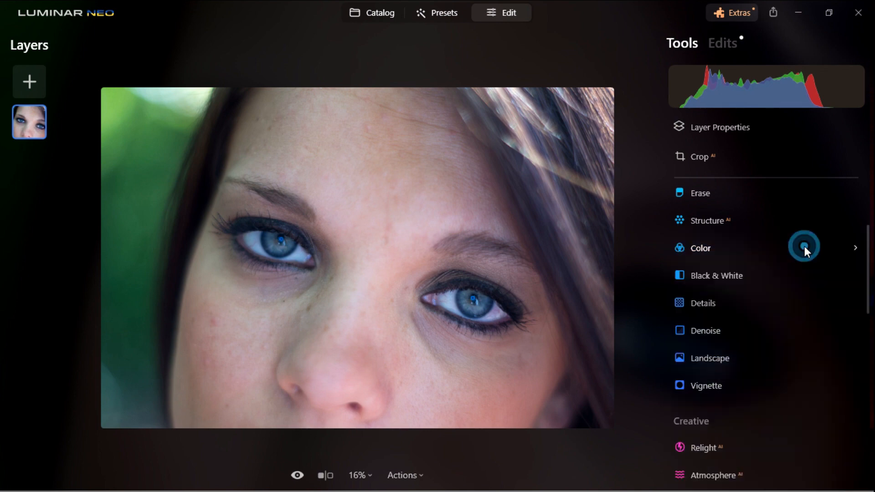
Open Color Harmony and brush a mask over the iris on the photo's right side.
scroll(757, 319, down, 3)
scroll(769, 301, down, 6)
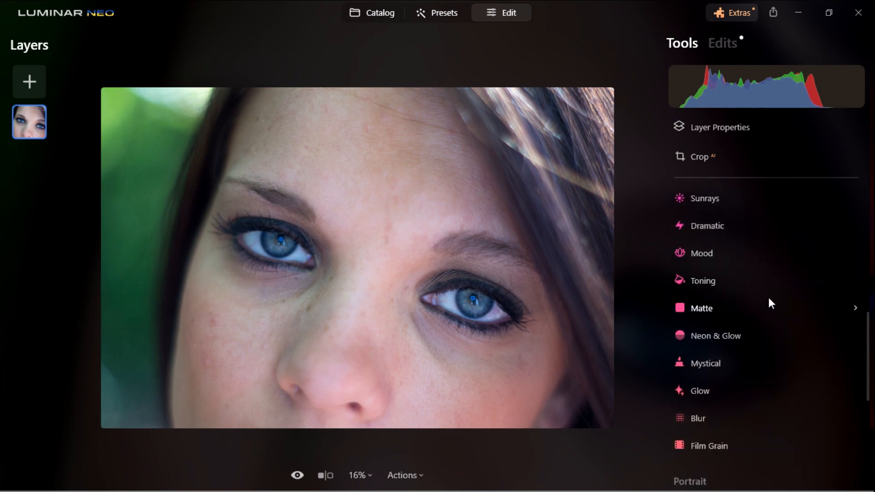
scroll(748, 290, down, 3)
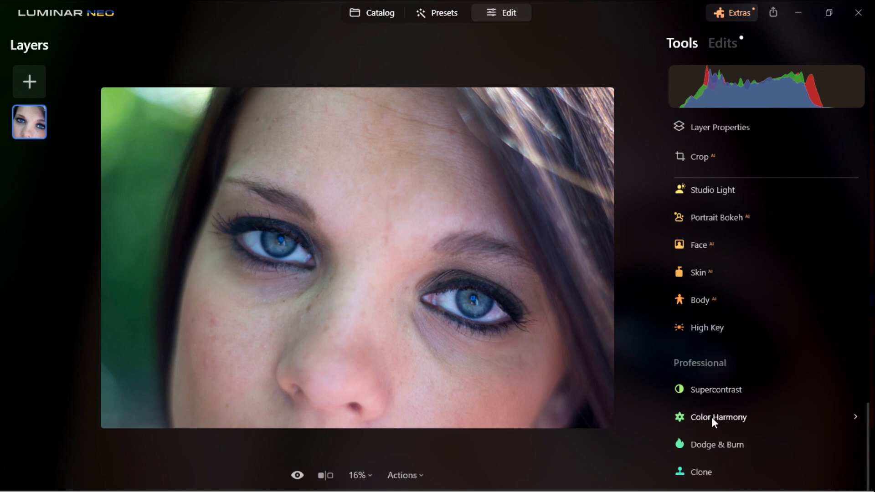
click(712, 418)
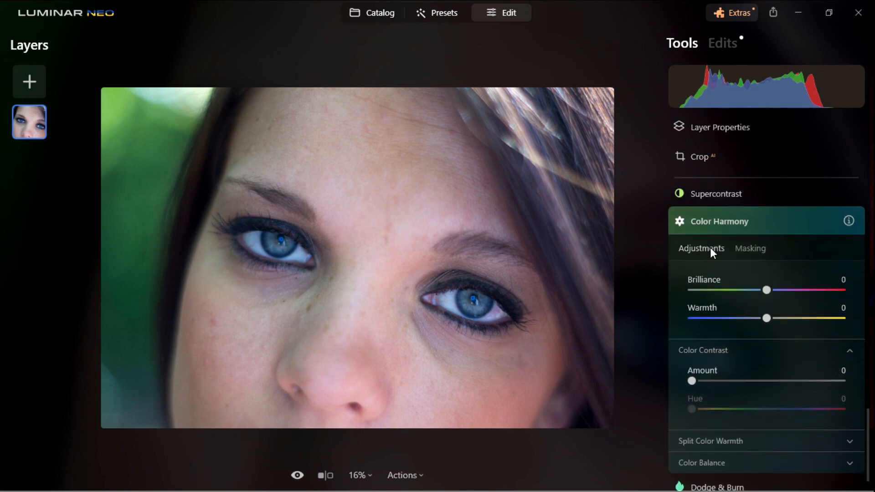
click(747, 250)
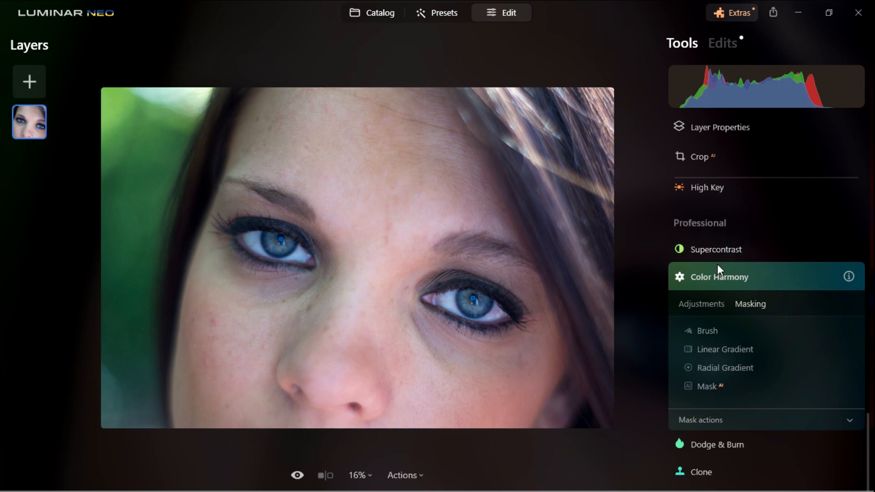
click(704, 329)
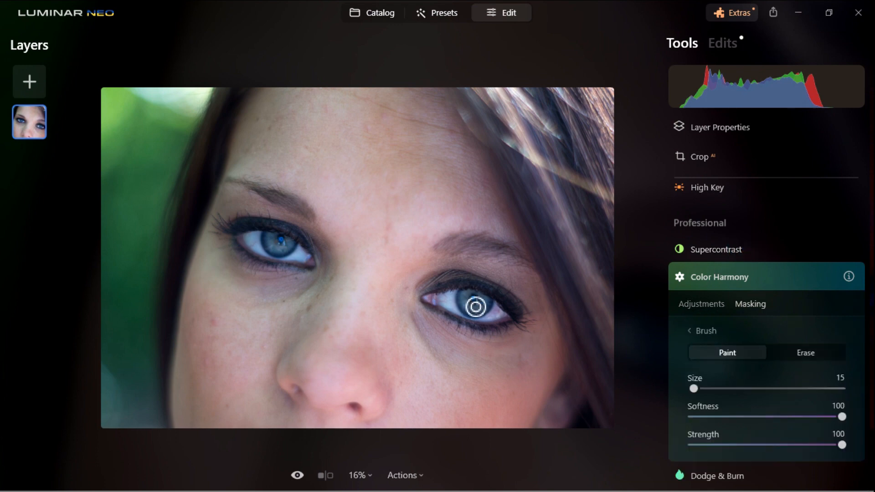
mouse_move(474, 300)
mouse_down()
mouse_move(465, 301)
mouse_move(480, 316)
mouse_move(490, 307)
mouse_move(471, 299)
mouse_move(492, 309)
mouse_move(470, 309)
mouse_move(465, 297)
mouse_move(481, 318)
mouse_move(493, 307)
mouse_up()
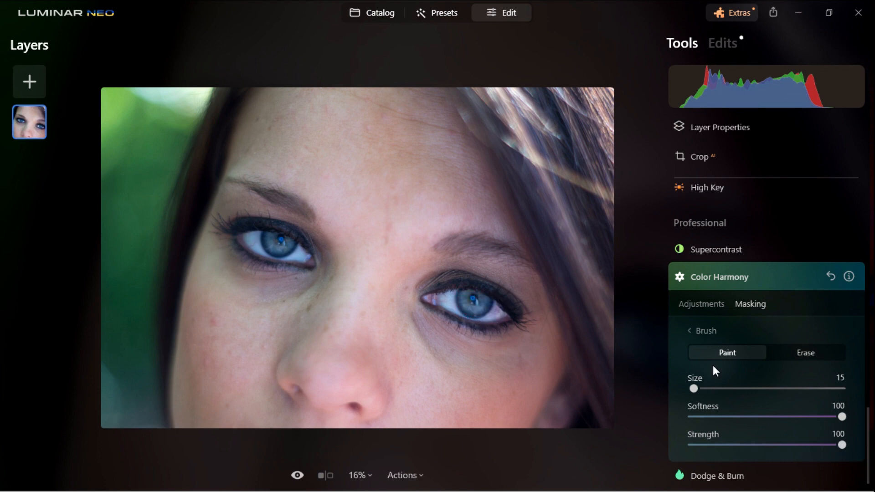
Paint the Color Harmony brush mask over the other iris, covering its edges completely.
click(790, 352)
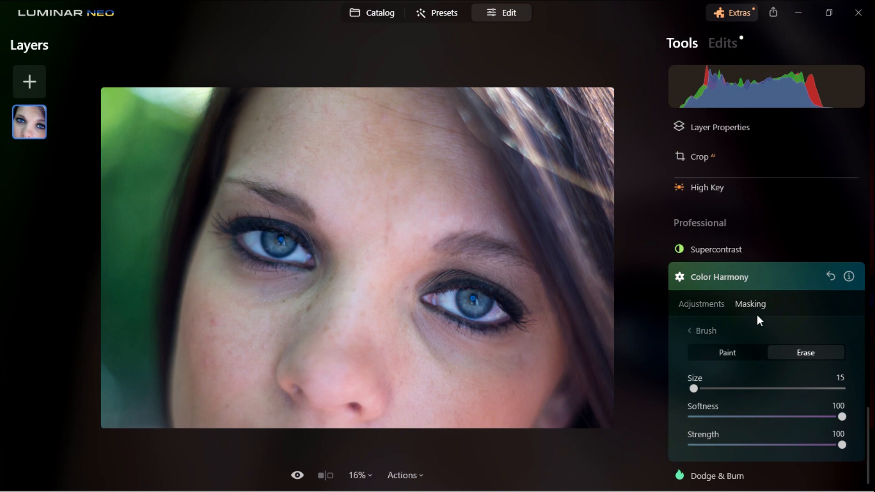
click(714, 355)
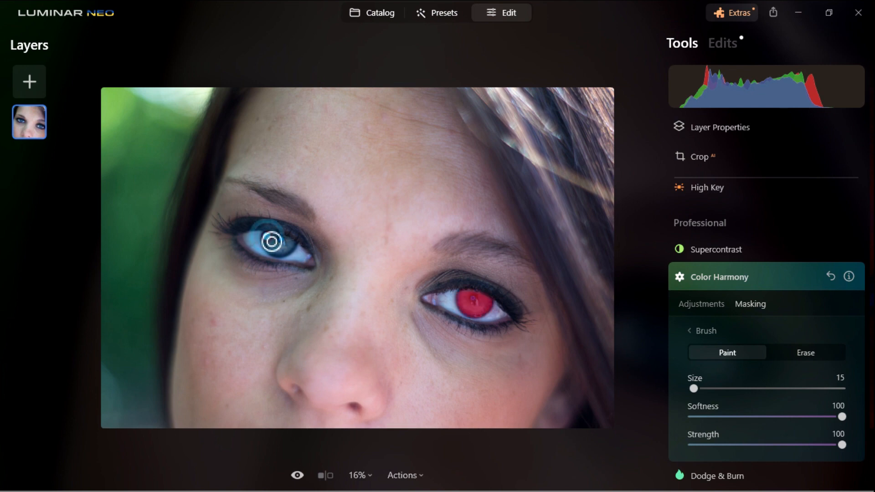
mouse_move(271, 240)
mouse_down()
mouse_move(281, 252)
mouse_move(289, 252)
mouse_move(276, 241)
mouse_move(292, 248)
mouse_move(276, 254)
mouse_move(274, 241)
mouse_move(294, 248)
mouse_up()
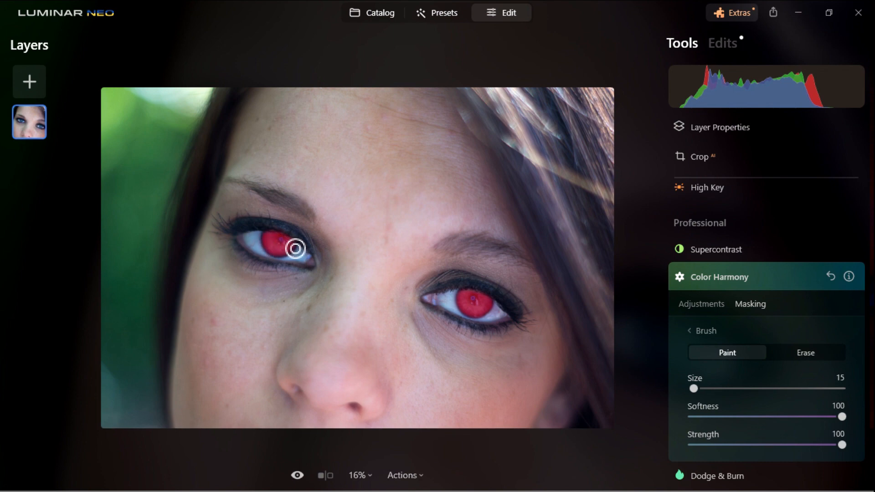
mouse_move(299, 250)
mouse_down()
mouse_move(285, 256)
mouse_move(271, 240)
mouse_move(283, 252)
mouse_up()
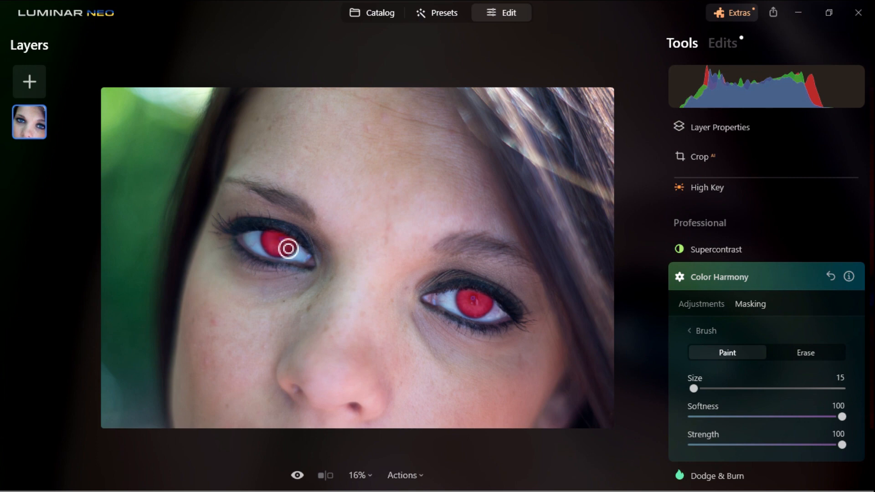
drag(280, 251, 285, 250)
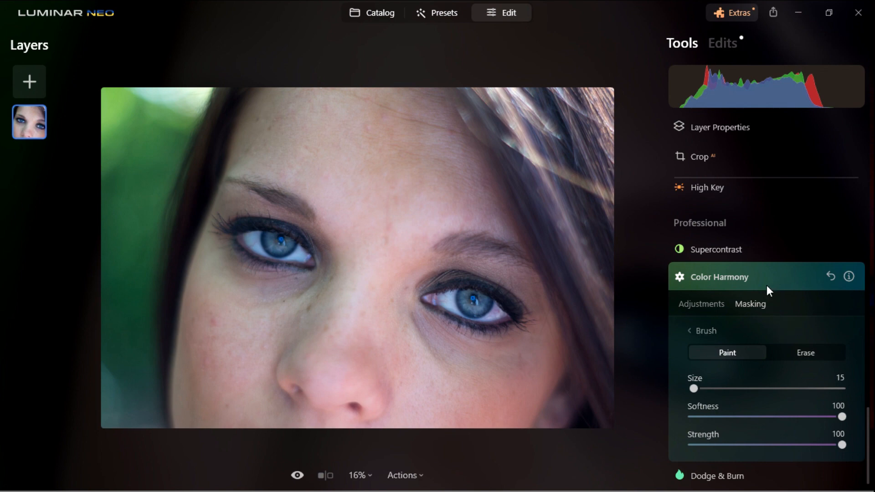
Set Color Harmony Brilliance to 52 and Warmth to -69, and its Color Contrast Amount to 6 with Hue 243.
click(716, 305)
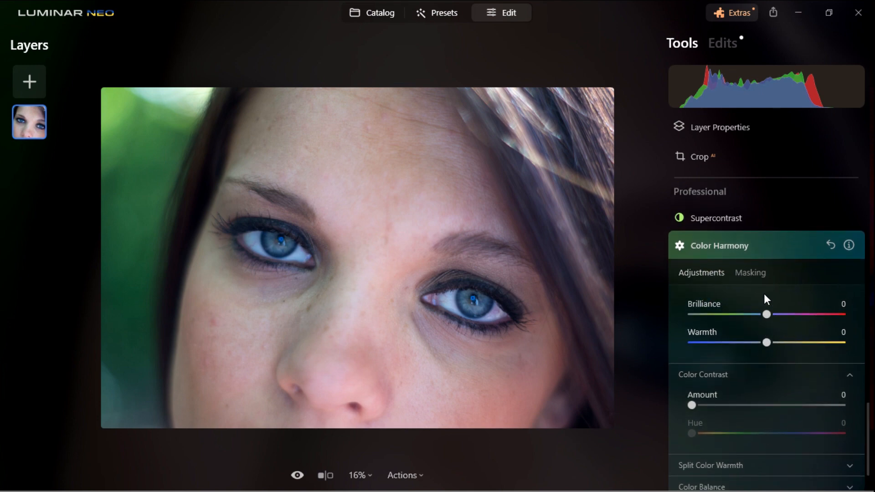
scroll(768, 354, down, 2)
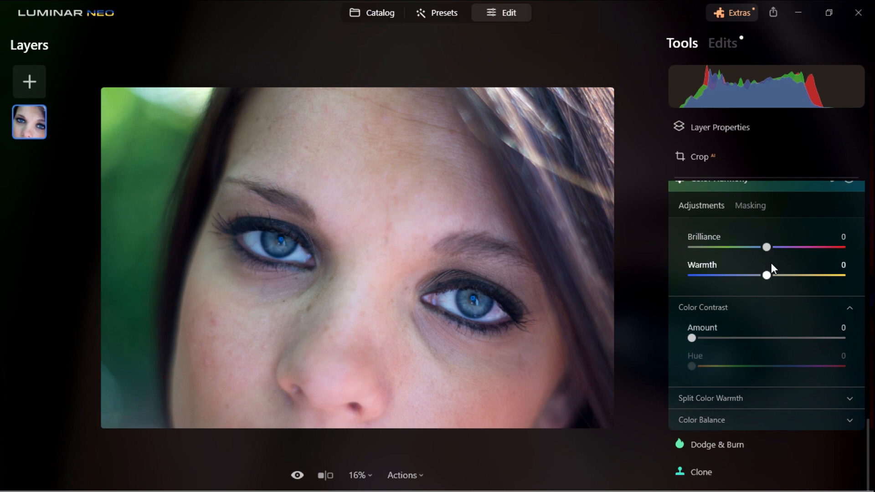
drag(767, 247, 825, 280)
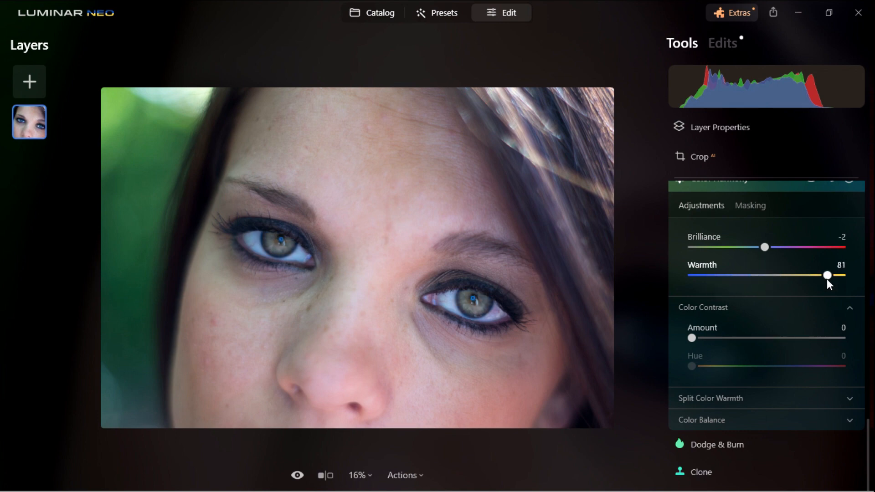
drag(828, 275, 716, 282)
drag(764, 250, 810, 248)
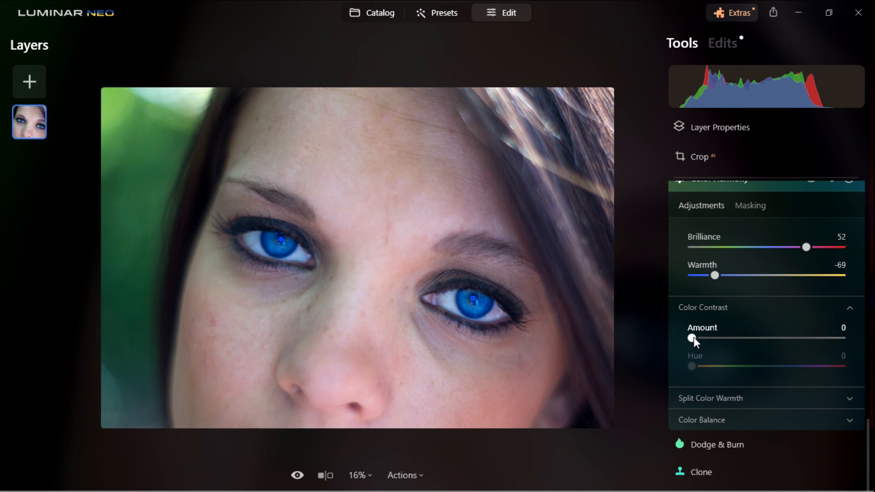
mouse_move(694, 337)
mouse_down()
mouse_move(816, 338)
mouse_move(687, 338)
mouse_move(704, 336)
mouse_up()
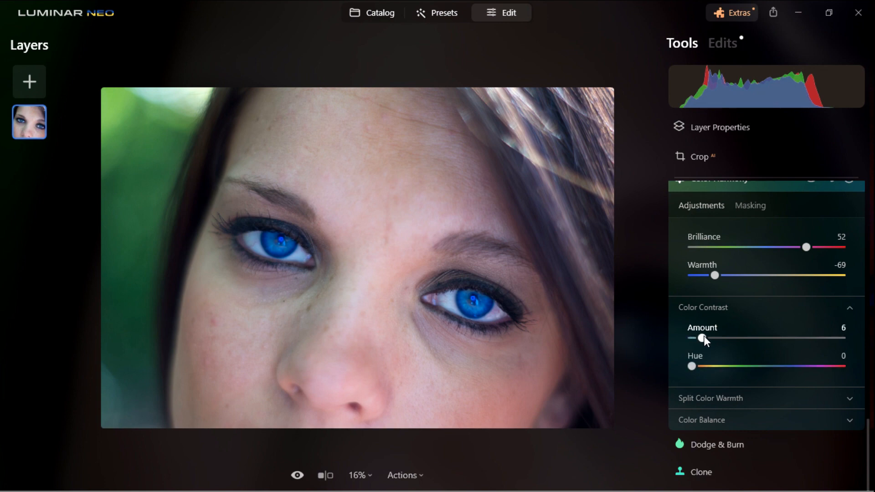
drag(692, 366, 794, 365)
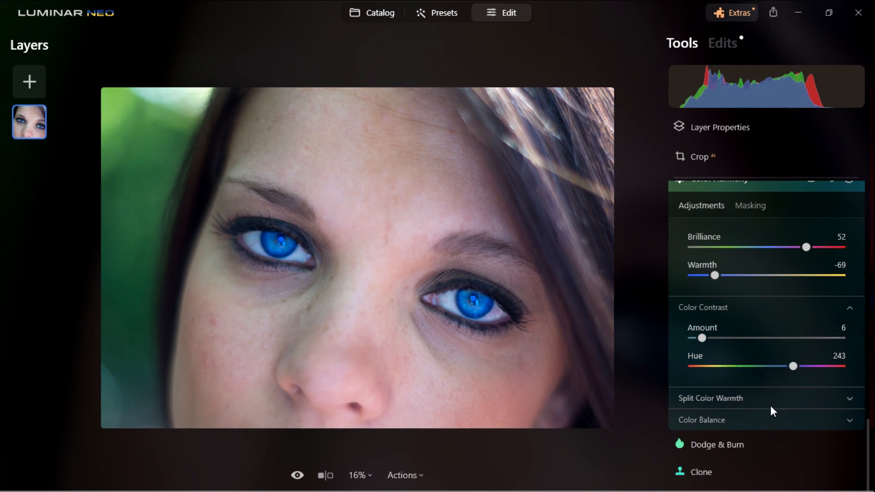
Adjust Split Color Warmth for the masked irises, setting Warm to 51 and Cool to 59.
click(835, 394)
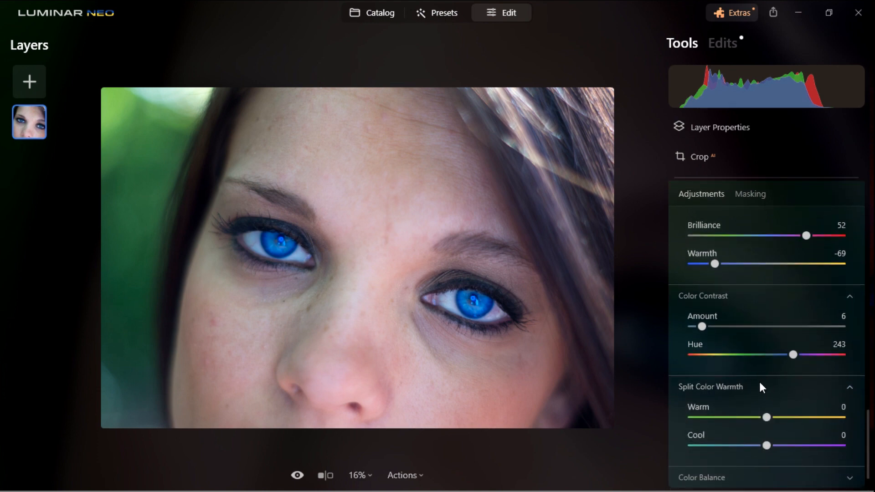
drag(767, 416, 700, 424)
click(814, 418)
drag(839, 417, 823, 445)
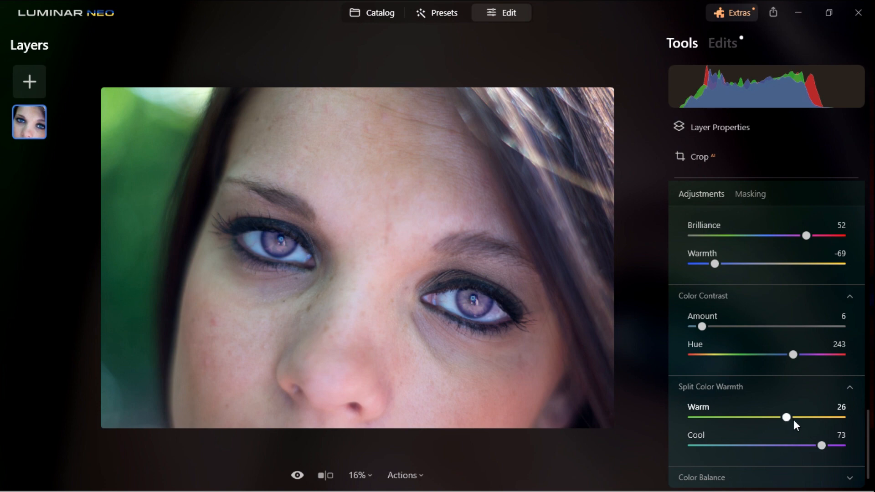
mouse_move(822, 445)
mouse_down()
mouse_move(724, 449)
mouse_move(830, 446)
mouse_up()
drag(787, 417, 805, 418)
click(827, 446)
mouse_move(826, 446)
mouse_down()
mouse_move(776, 448)
mouse_move(812, 447)
mouse_up()
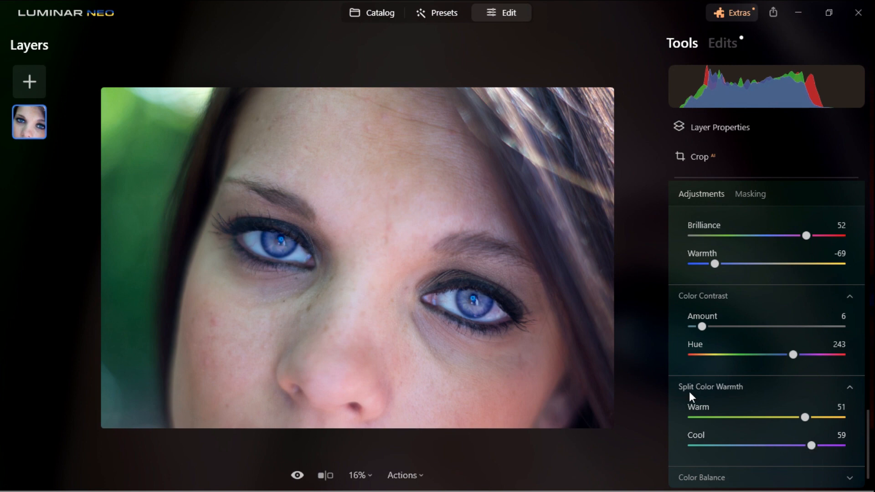
Set the Color Balance Shadows to Cyan-Red 14, Magenta-Green 61 and Yellow-Blue -8 to turn the irises green.
scroll(747, 384, down, 1)
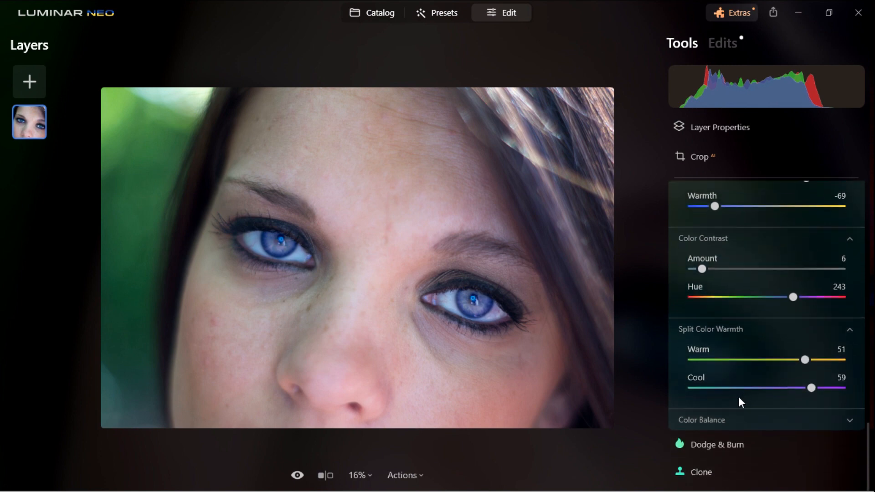
click(738, 420)
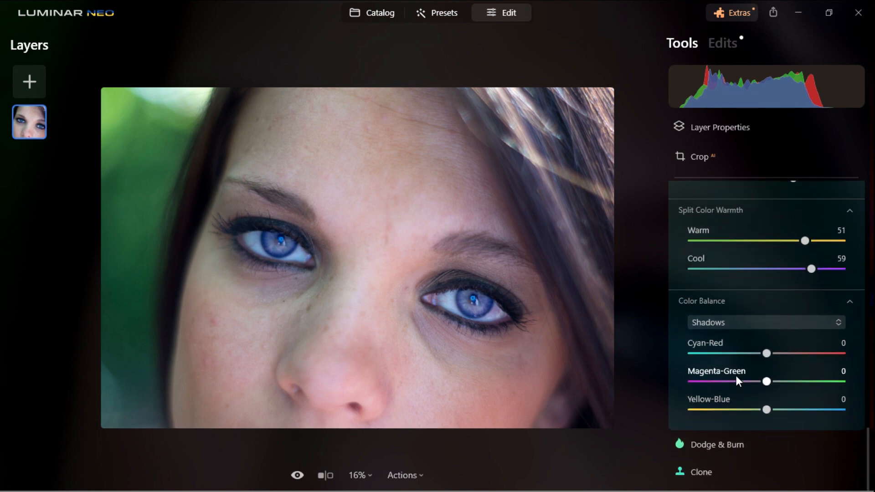
drag(767, 354, 806, 382)
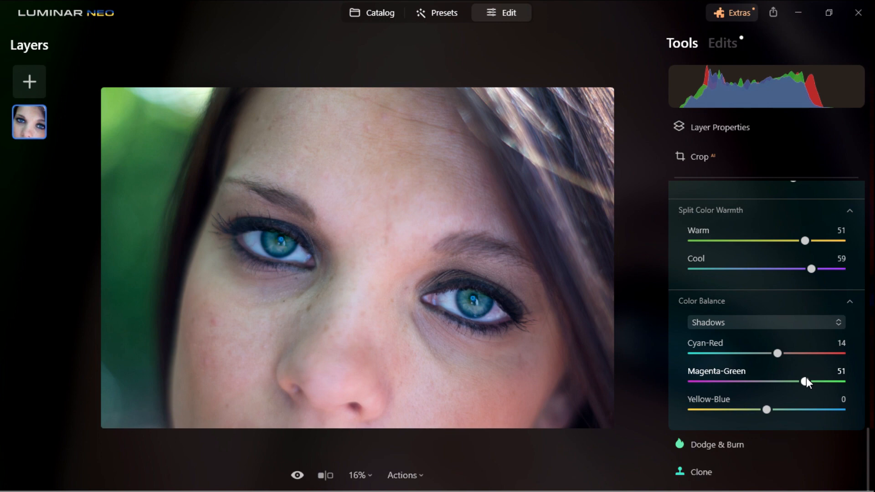
mouse_move(768, 410)
mouse_down()
mouse_move(724, 410)
mouse_move(756, 403)
mouse_up()
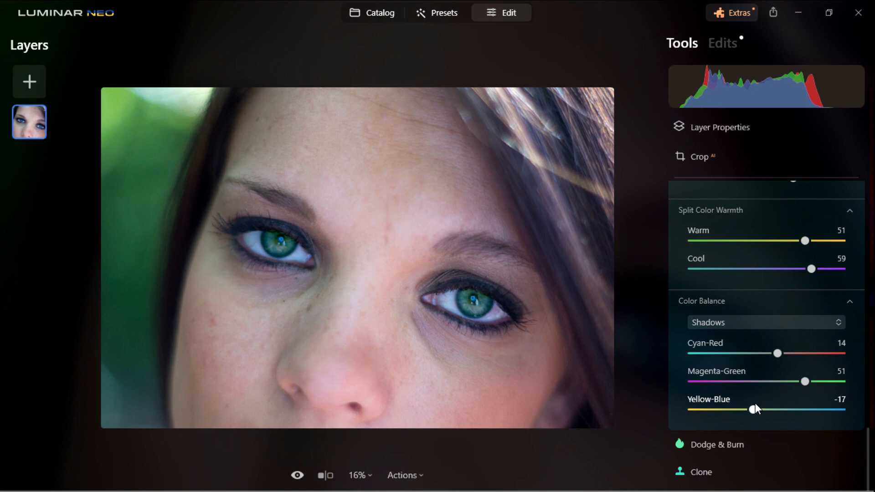
drag(807, 384, 813, 386)
drag(754, 406, 762, 406)
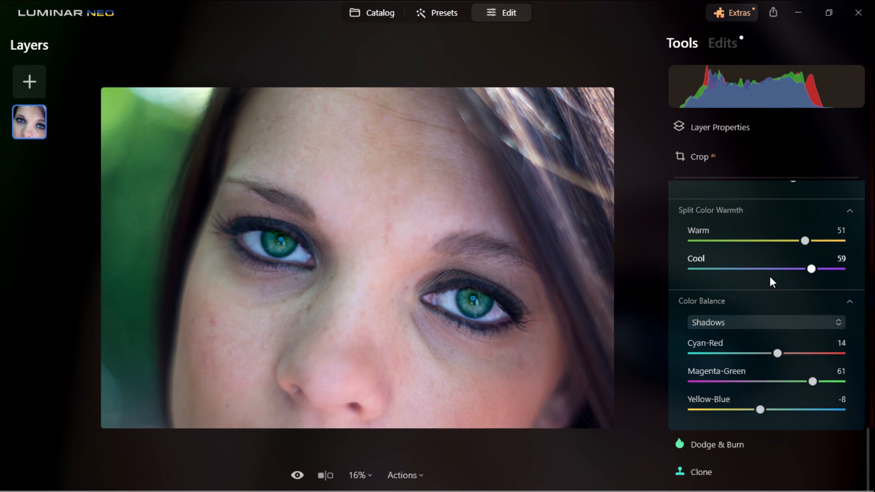
Switch Color Balance to Midtones and set Cyan-Red to -11 and Magenta-Green to 17.
click(767, 323)
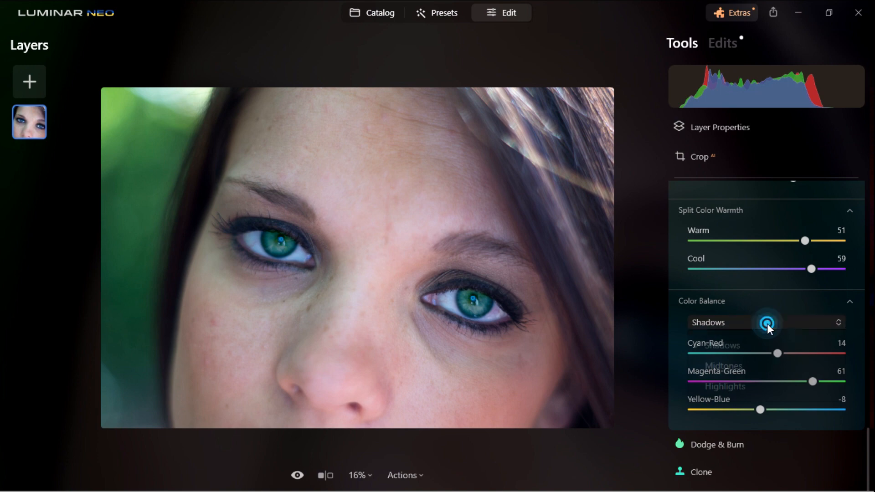
click(725, 367)
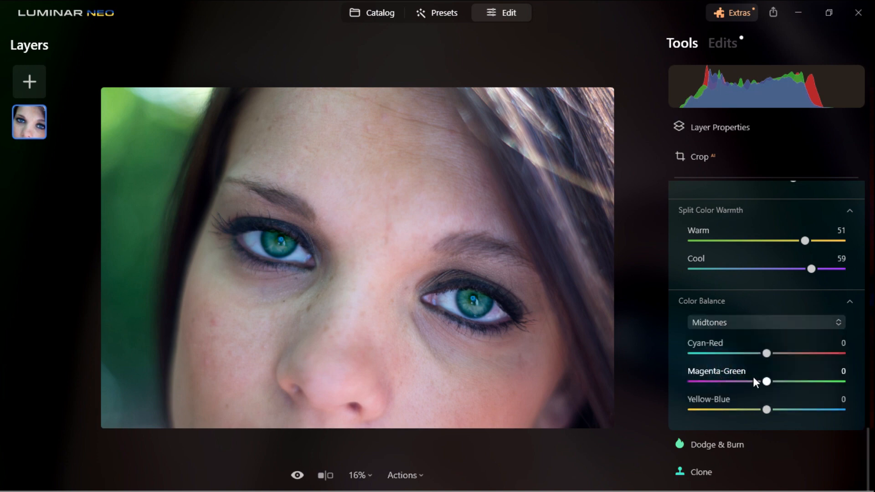
mouse_move(766, 354)
mouse_down()
mouse_move(702, 360)
mouse_move(822, 356)
mouse_move(771, 356)
mouse_up()
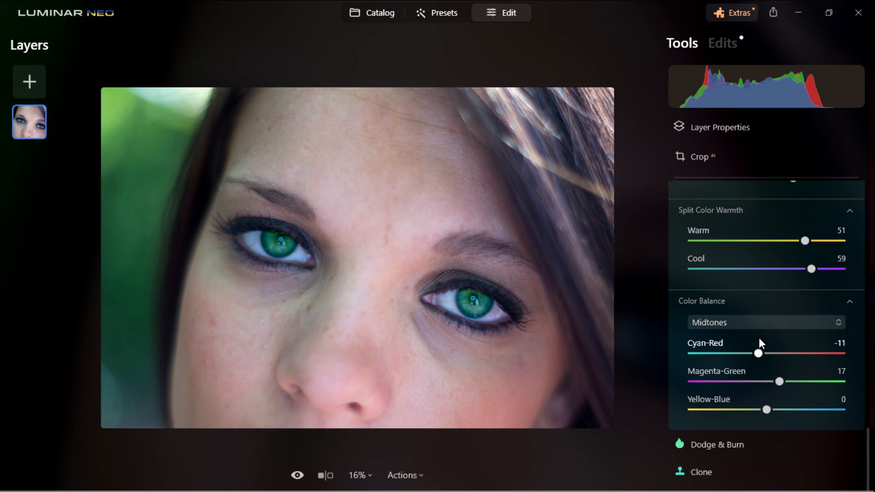
Switch Color Balance to Highlights and set Cyan-Red to 47, Magenta-Green to 52 and Yellow-Blue to 22.
click(779, 322)
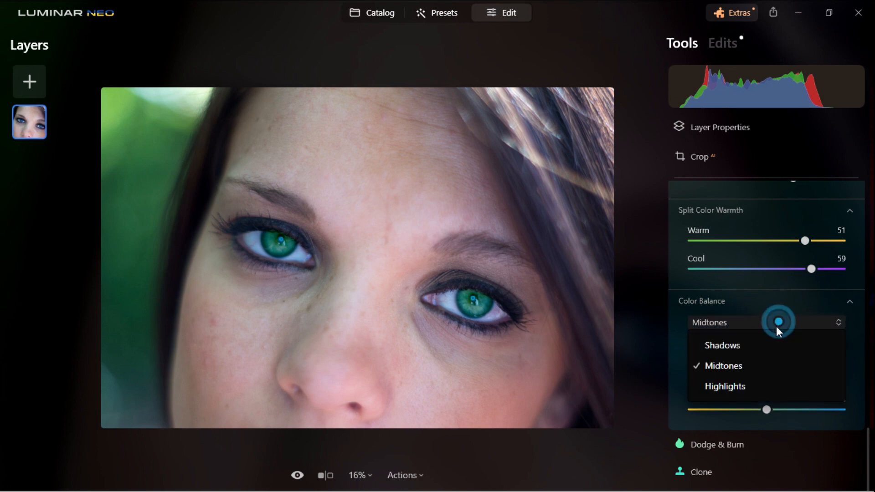
click(745, 388)
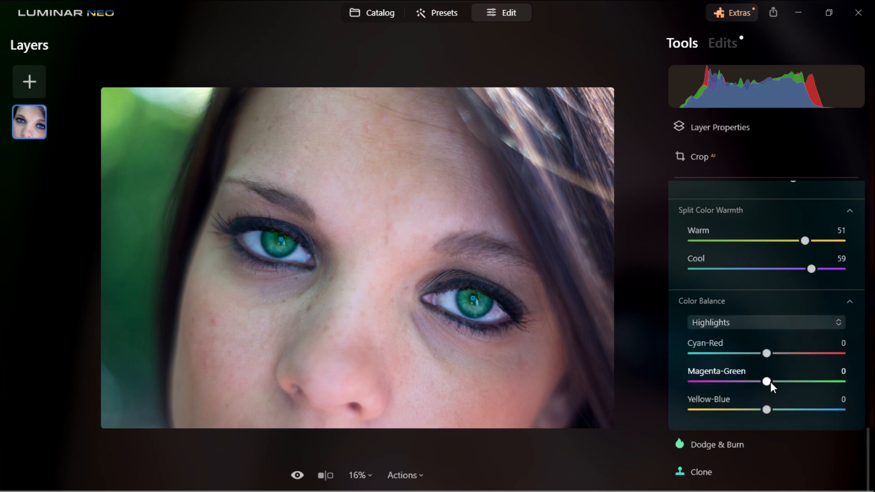
drag(770, 382, 809, 384)
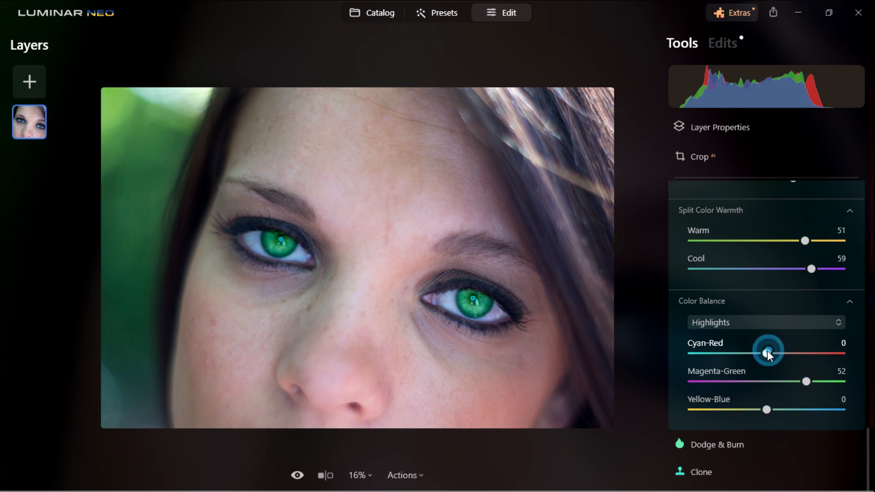
drag(768, 351, 805, 363)
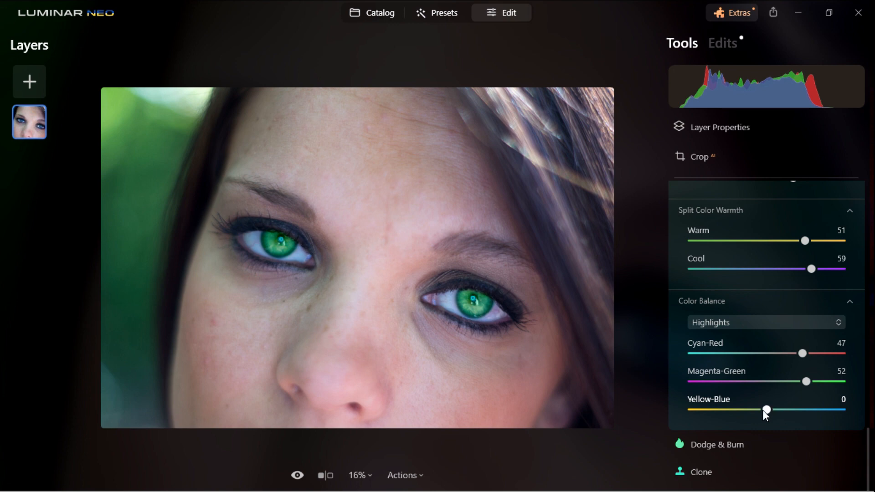
mouse_move(762, 410)
mouse_down()
mouse_move(702, 414)
mouse_move(803, 414)
mouse_move(735, 414)
mouse_move(777, 411)
mouse_up()
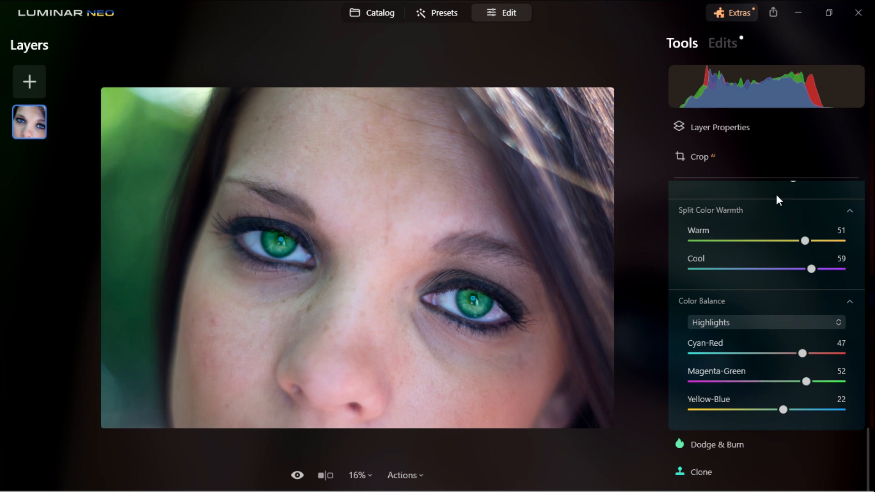
Collapse the Color Harmony tool and compare the green eyes with the unedited photo.
scroll(699, 300, up, 10)
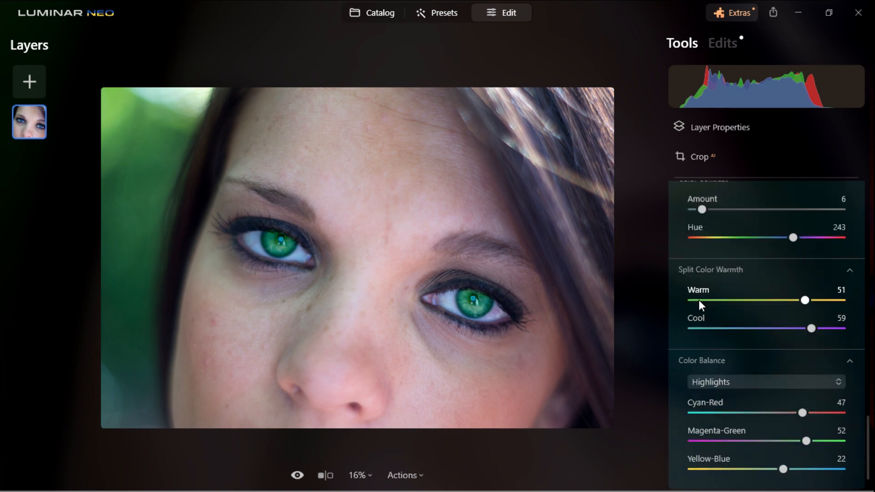
scroll(703, 318, down, 5)
click(705, 320)
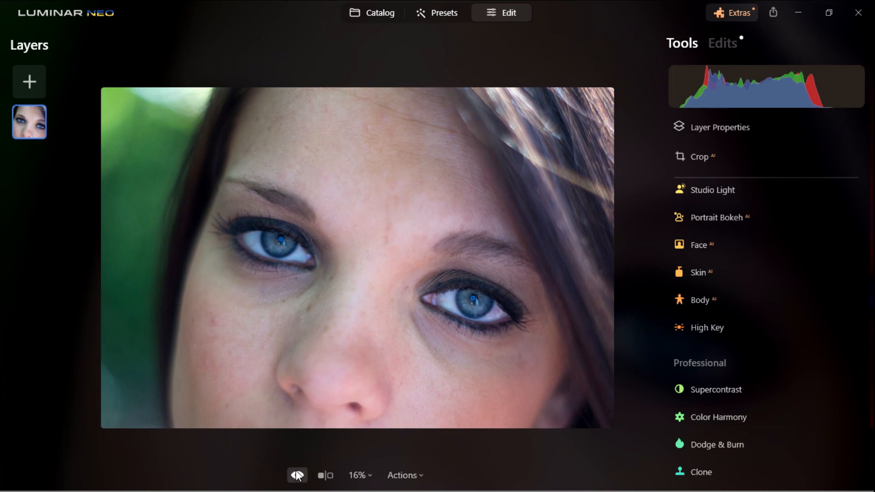
Return to the edited view with green eyes, and review the Color tool's adjustments down to its HSL section before collapsing it.
click(298, 474)
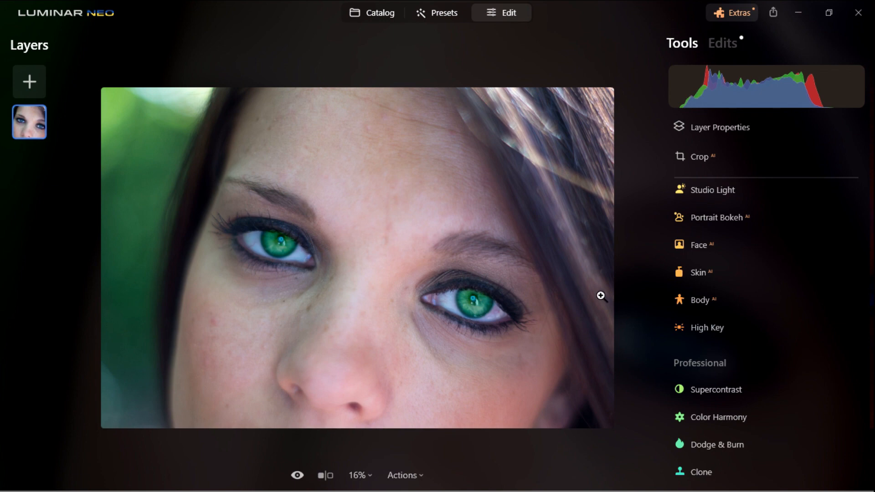
scroll(765, 319, up, 10)
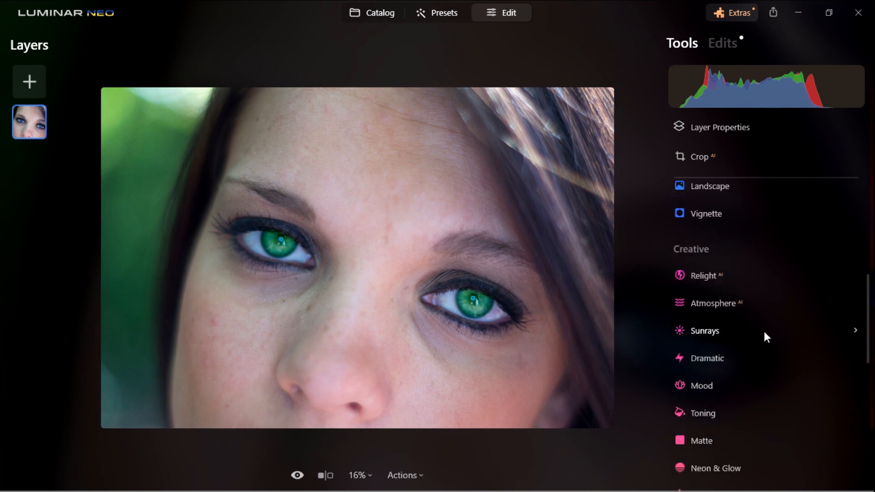
scroll(746, 338, up, 1)
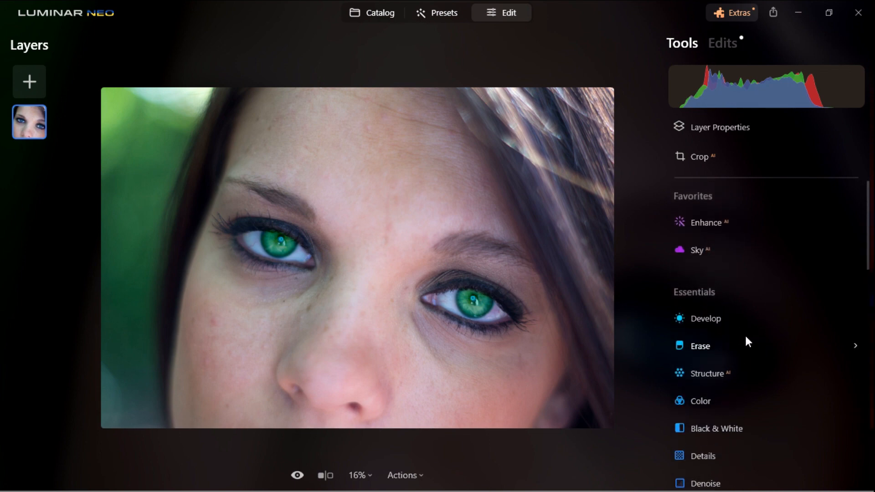
click(699, 404)
scroll(722, 414, down, 10)
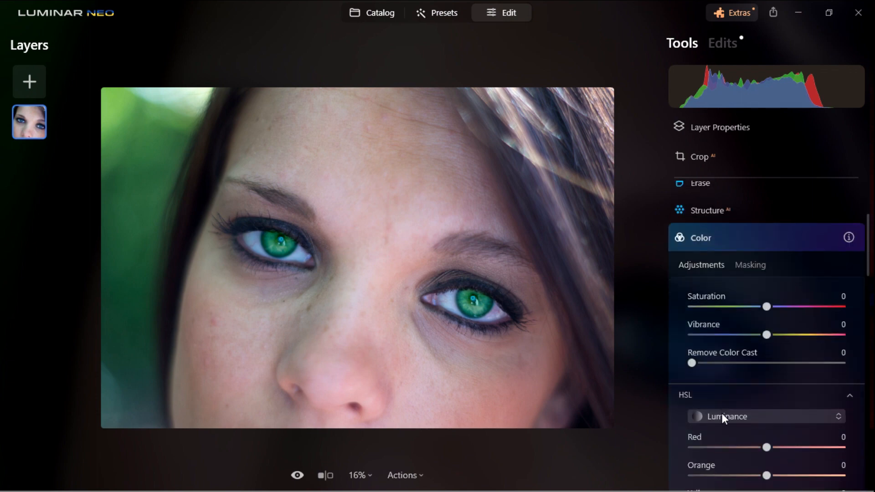
scroll(726, 404, up, 10)
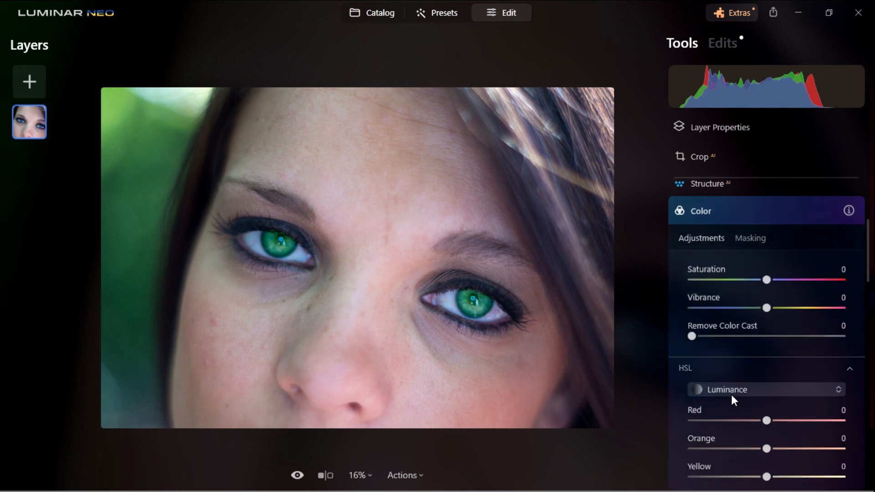
click(786, 223)
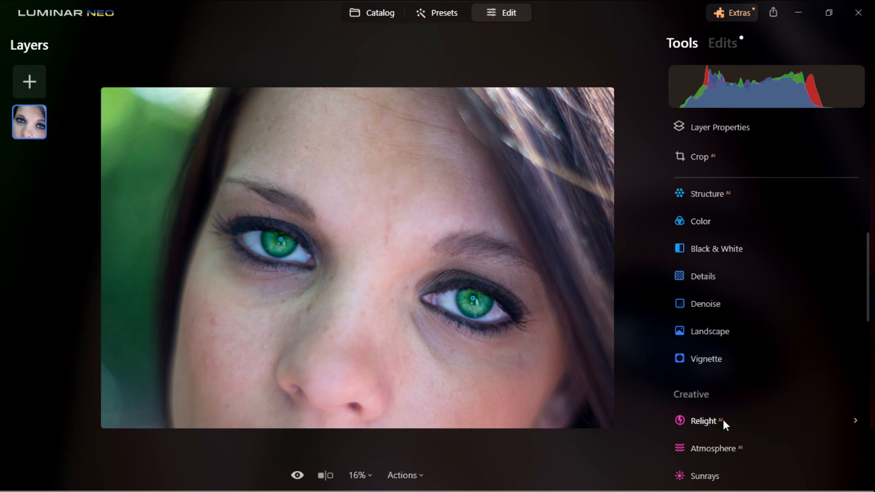
Review the adjustments and masking options of the Color Harmony tool, and collapse it.
scroll(724, 420, down, 10)
scroll(724, 421, down, 1)
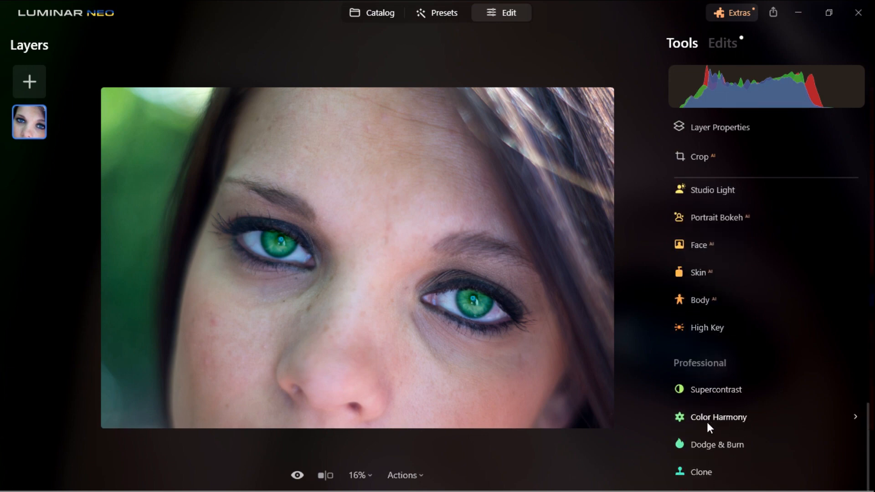
click(720, 416)
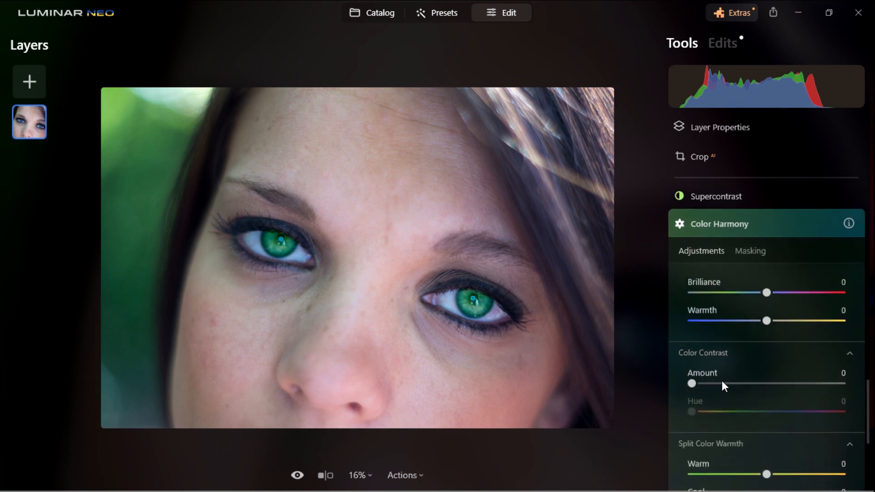
scroll(712, 241, up, 3)
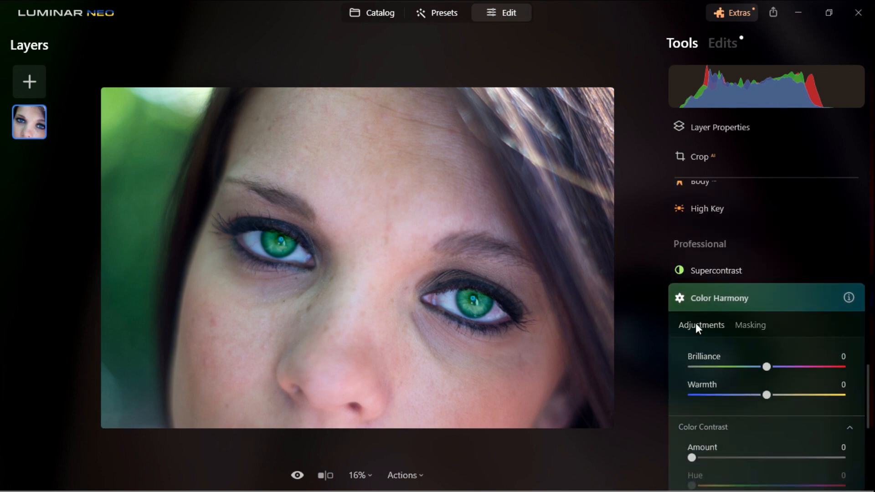
click(751, 326)
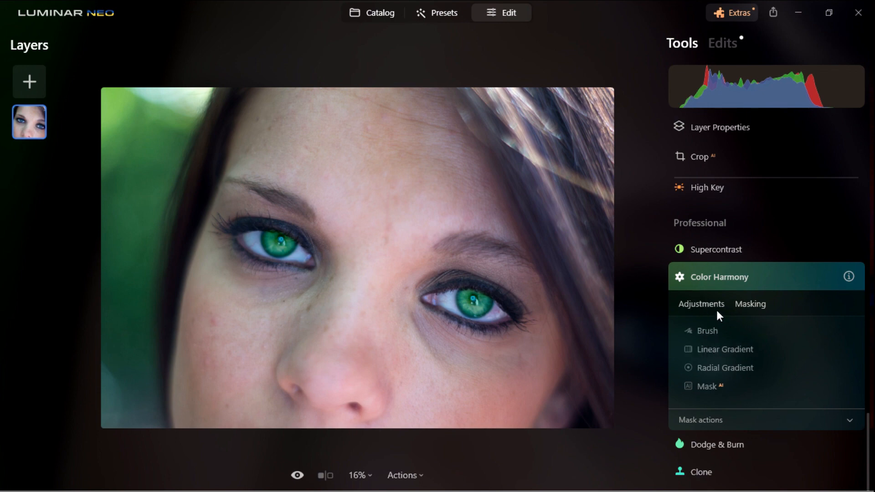
click(732, 277)
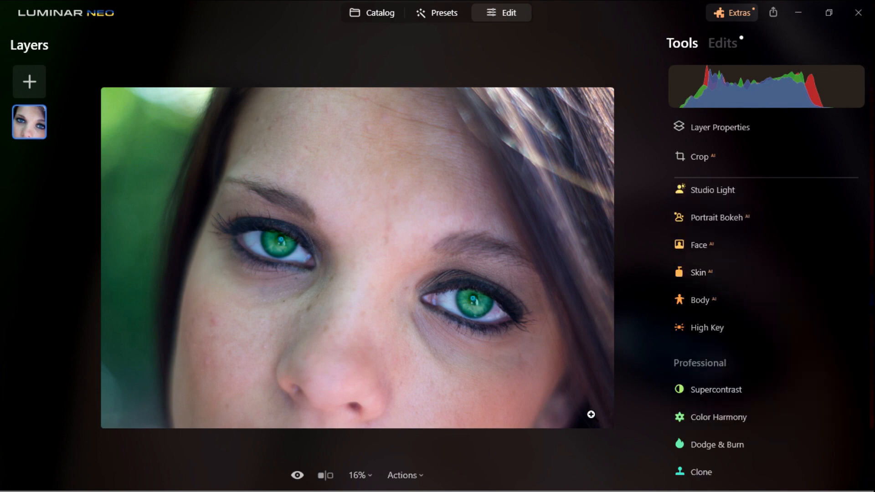